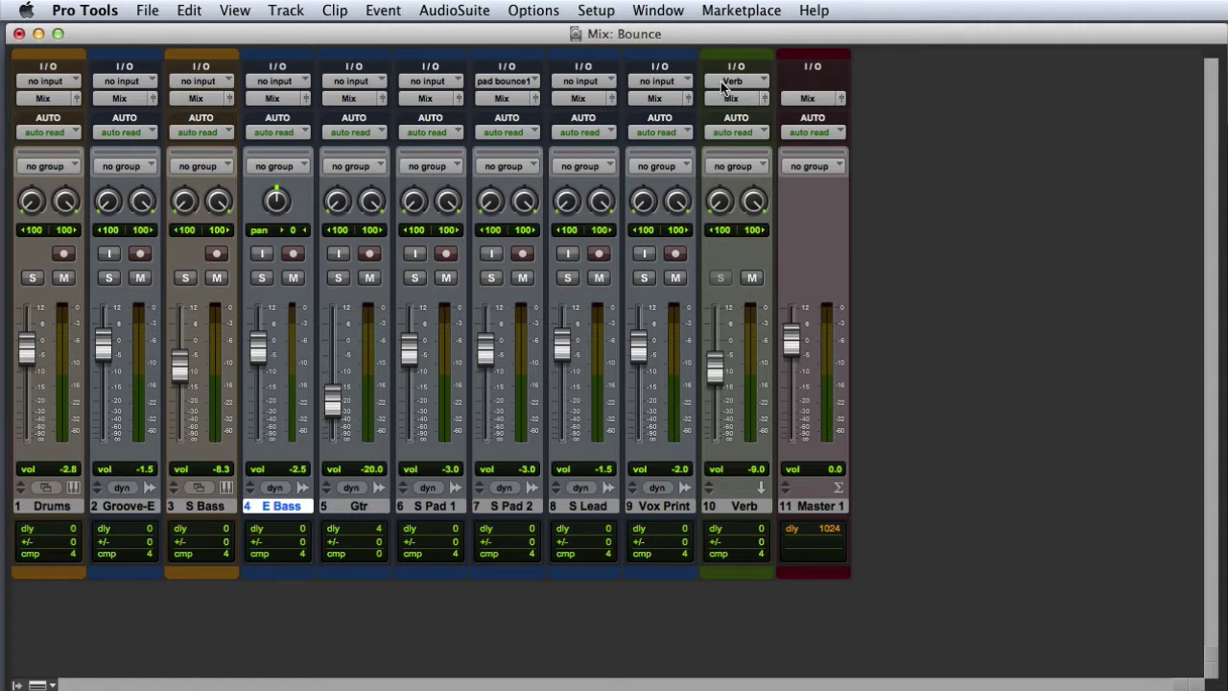
Step: In I/O Setup's Bus tab, add a new stereo bus path named Bounce
left_click(601, 11)
left_click(634, 121)
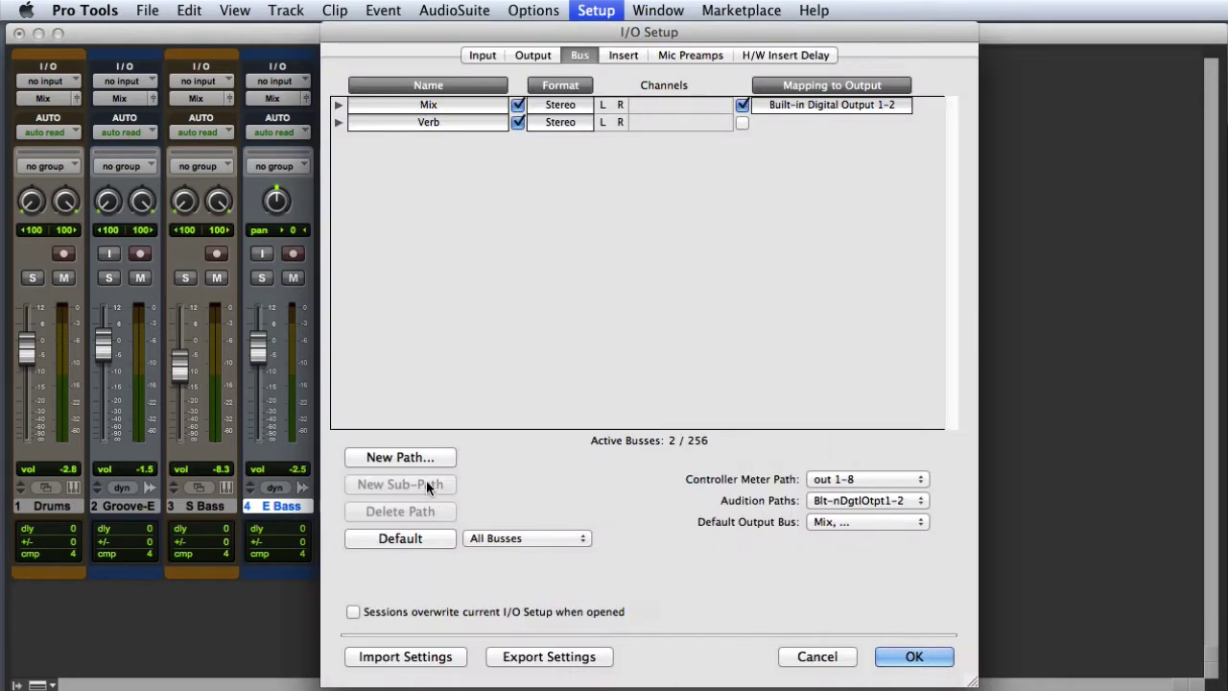
left_click(400, 457)
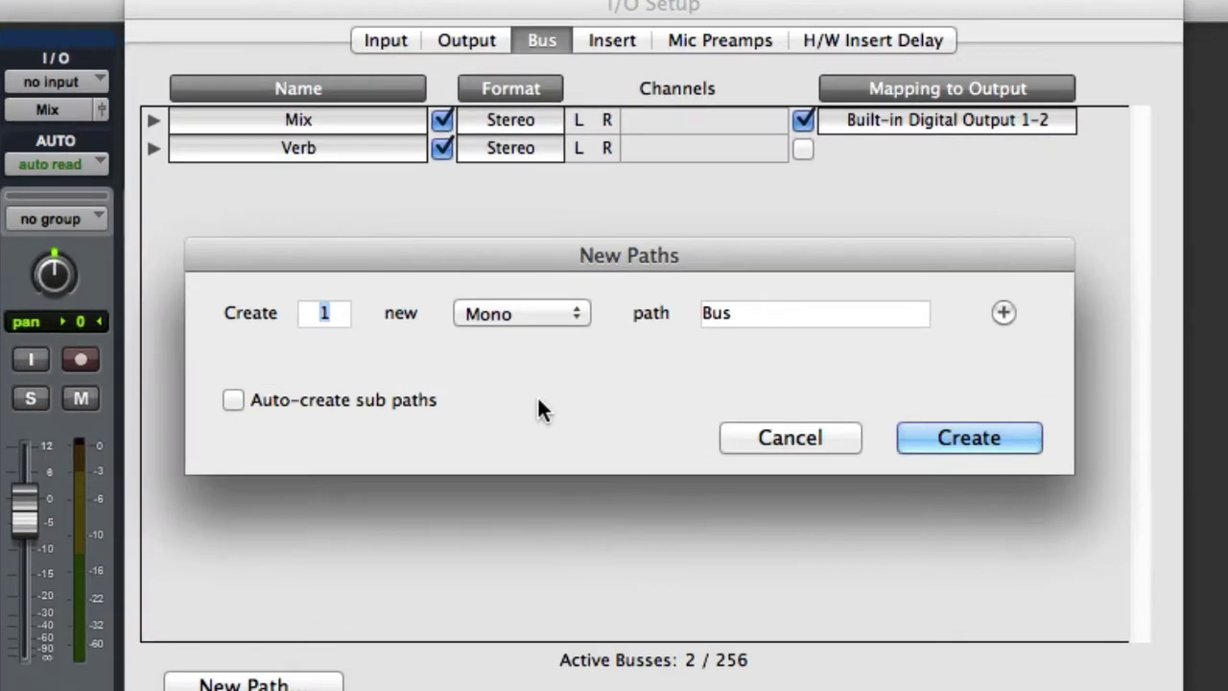
left_click(512, 317)
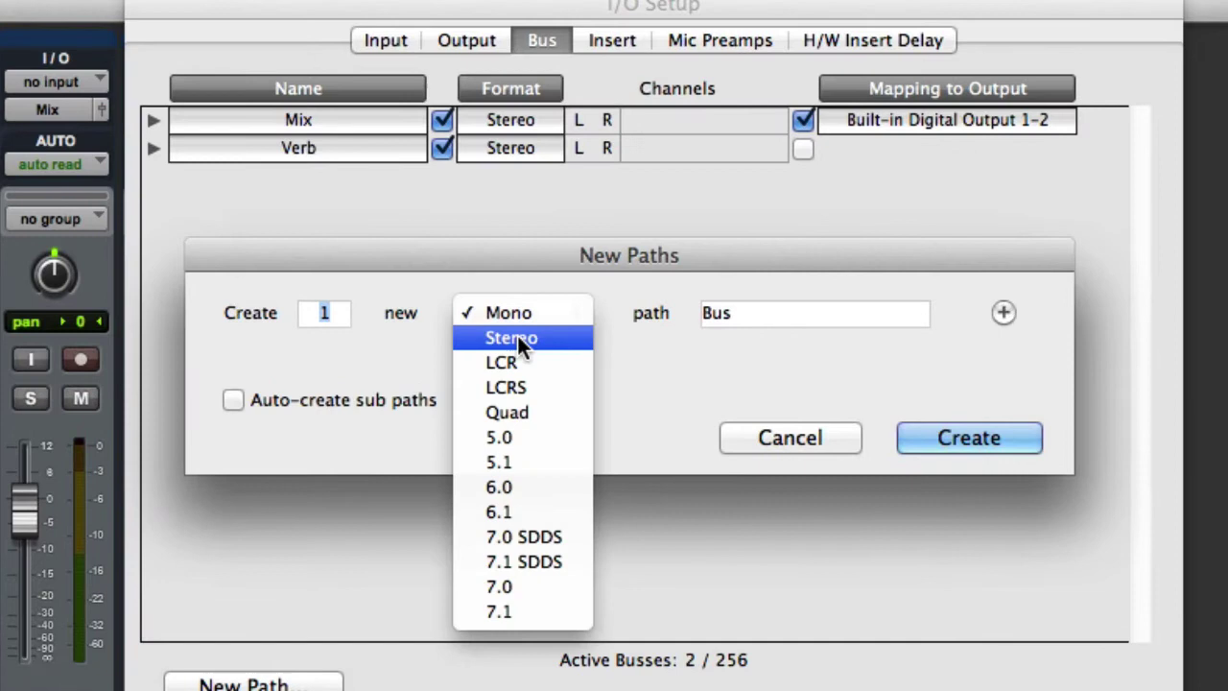
left_click(517, 337)
key("Tab")
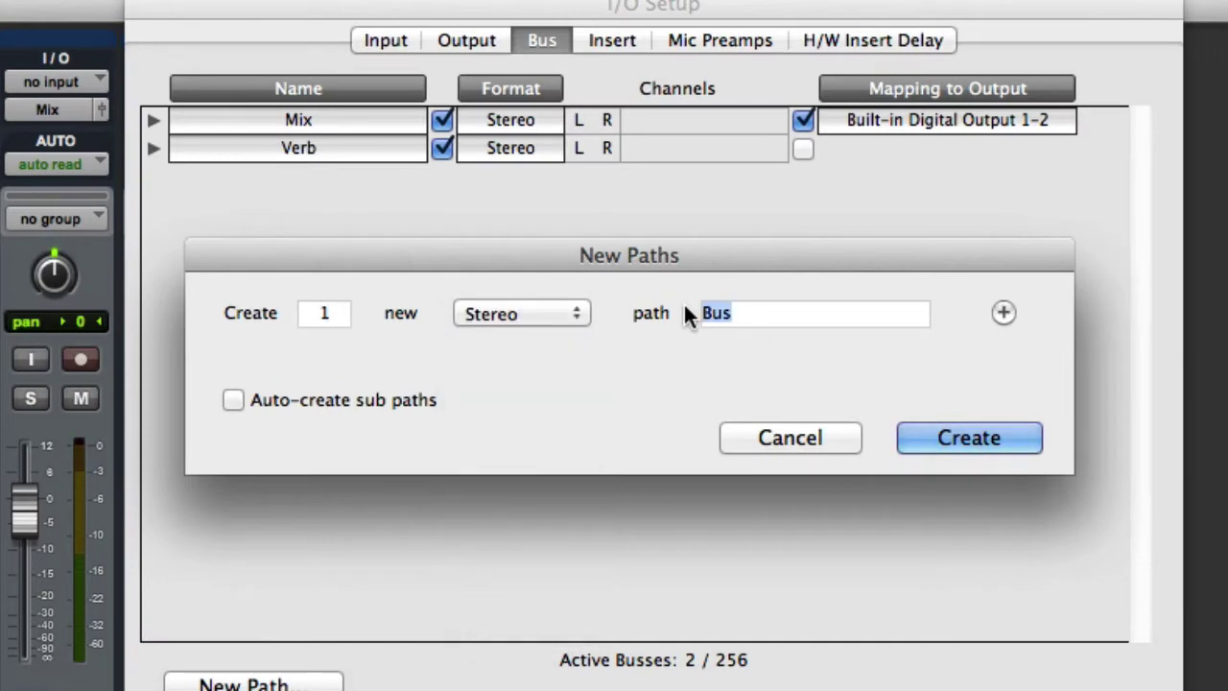
type("Bounce")
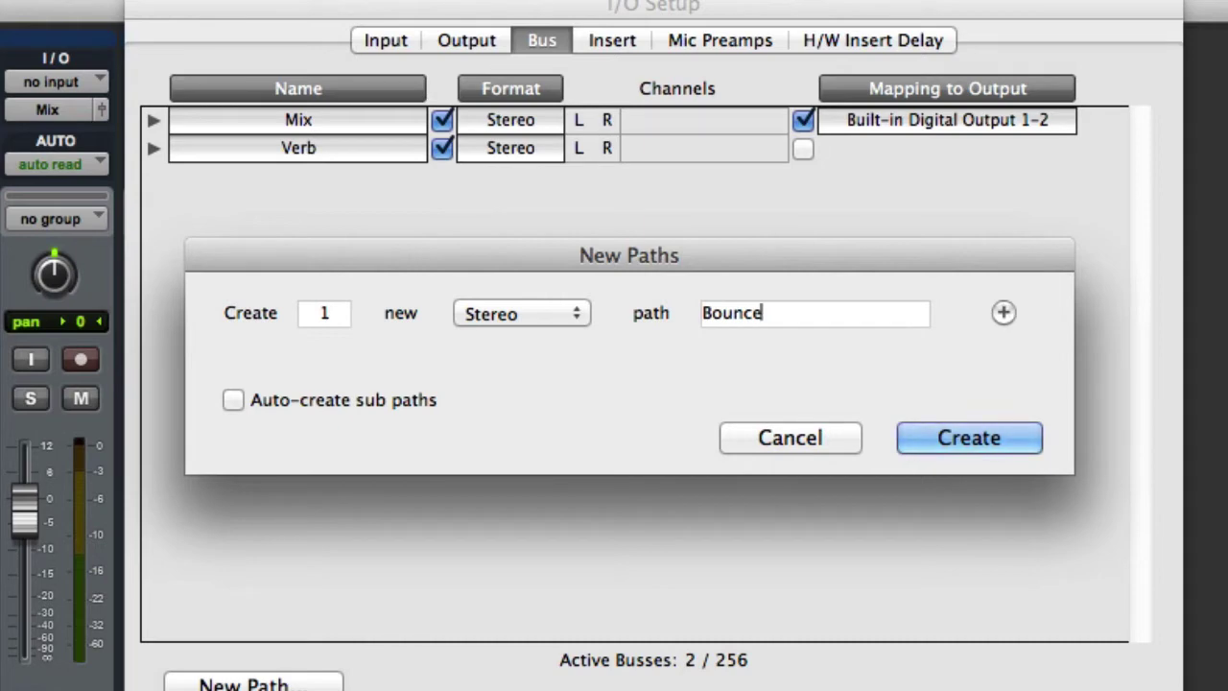
key("Return")
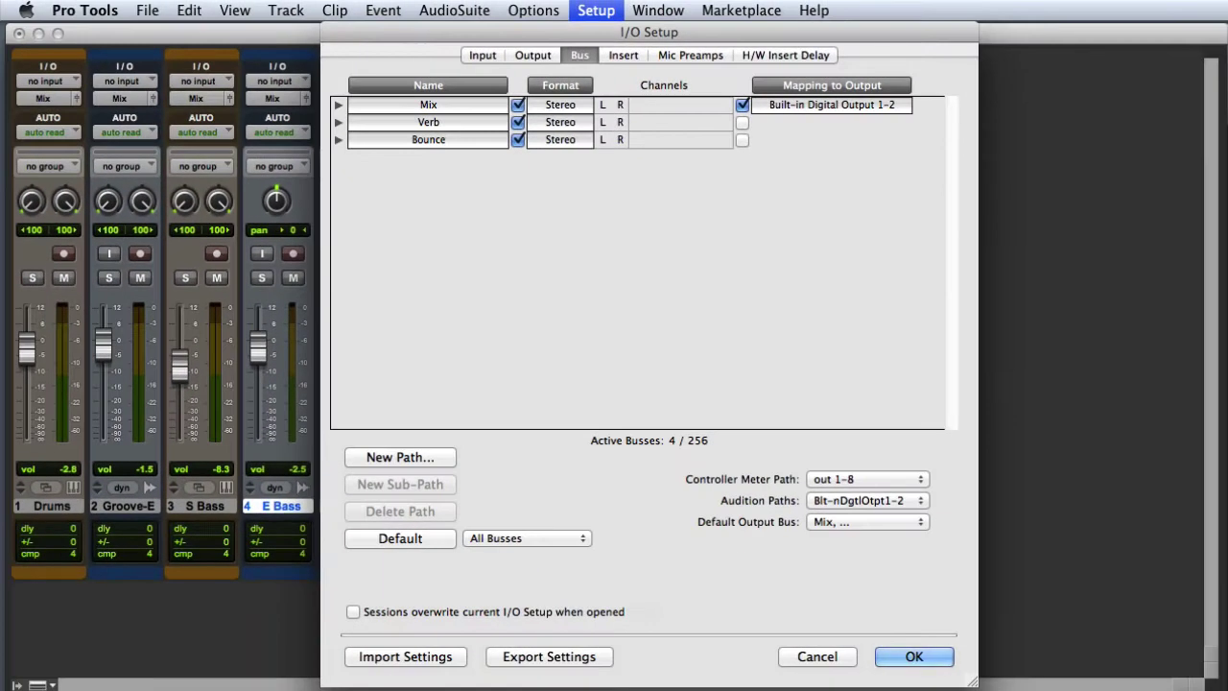
Step: Accept the I/O Setup, then route all ten tracks' outputs to the Bounce (Stereo) bus
left_click(916, 658)
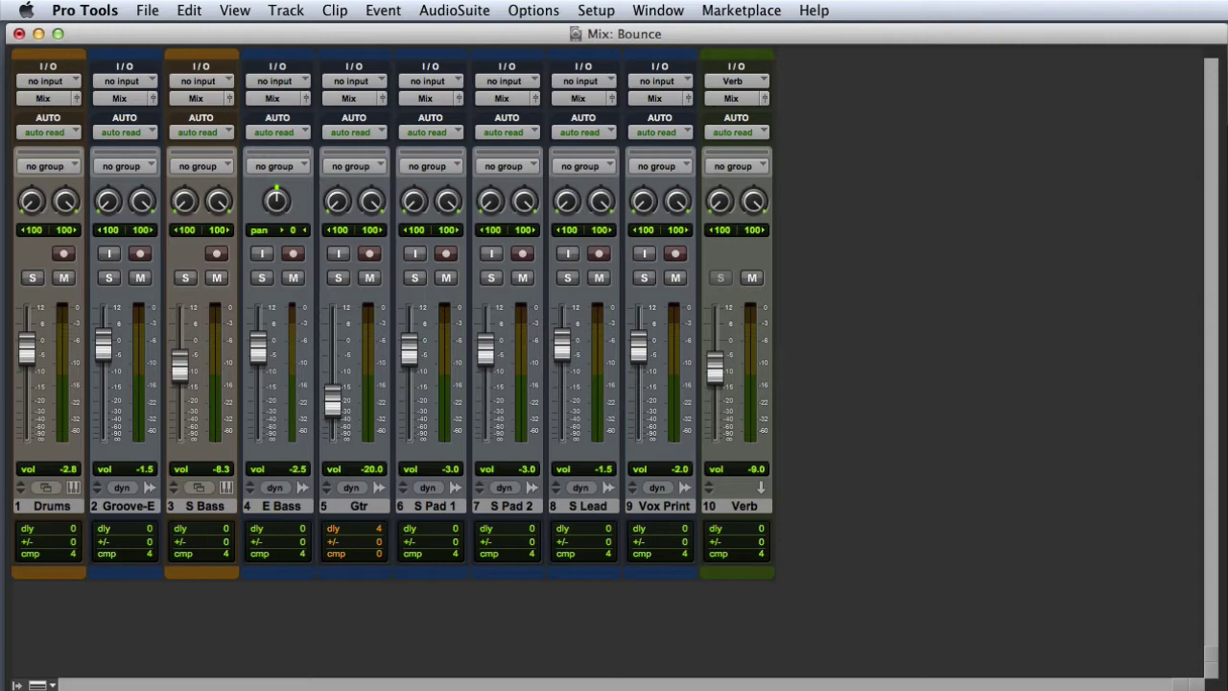
left_click(46, 97)
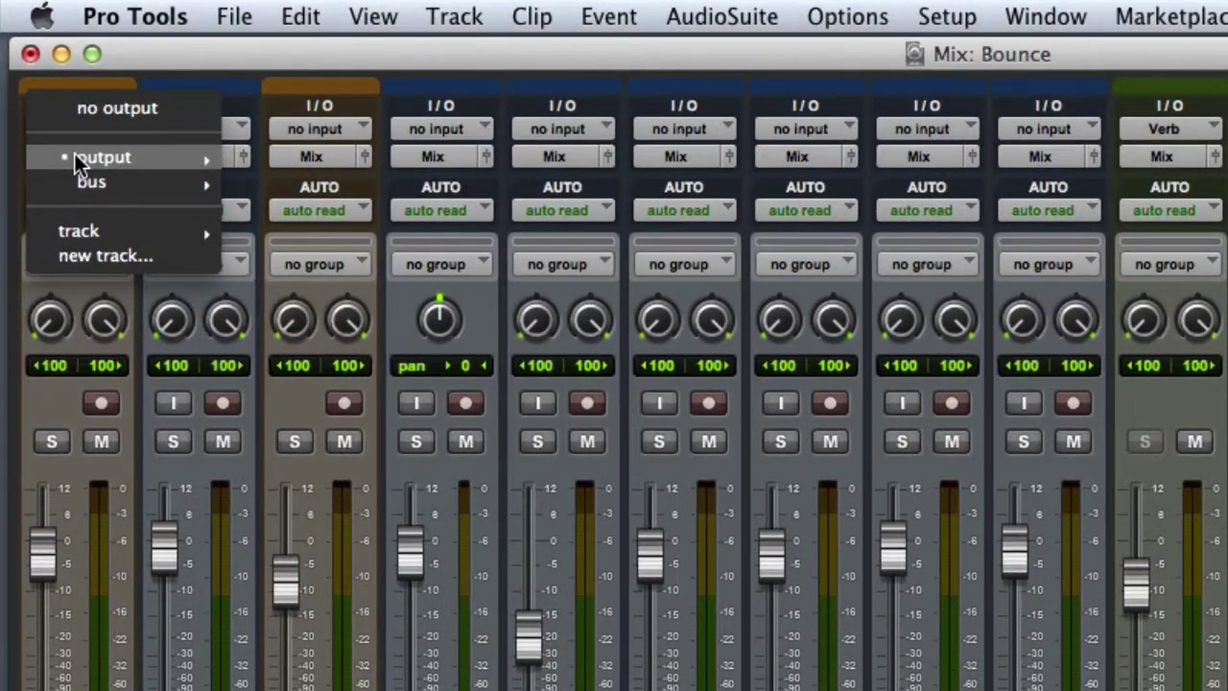
mouse_move(63, 113)
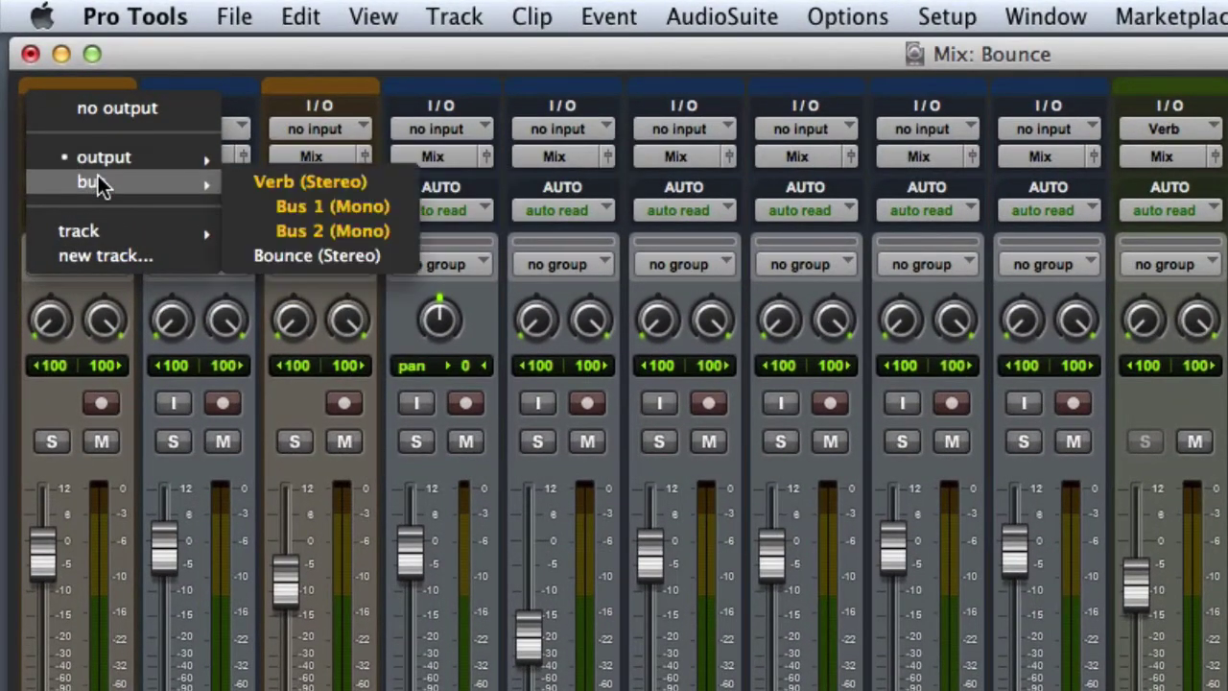
left_click(320, 256)
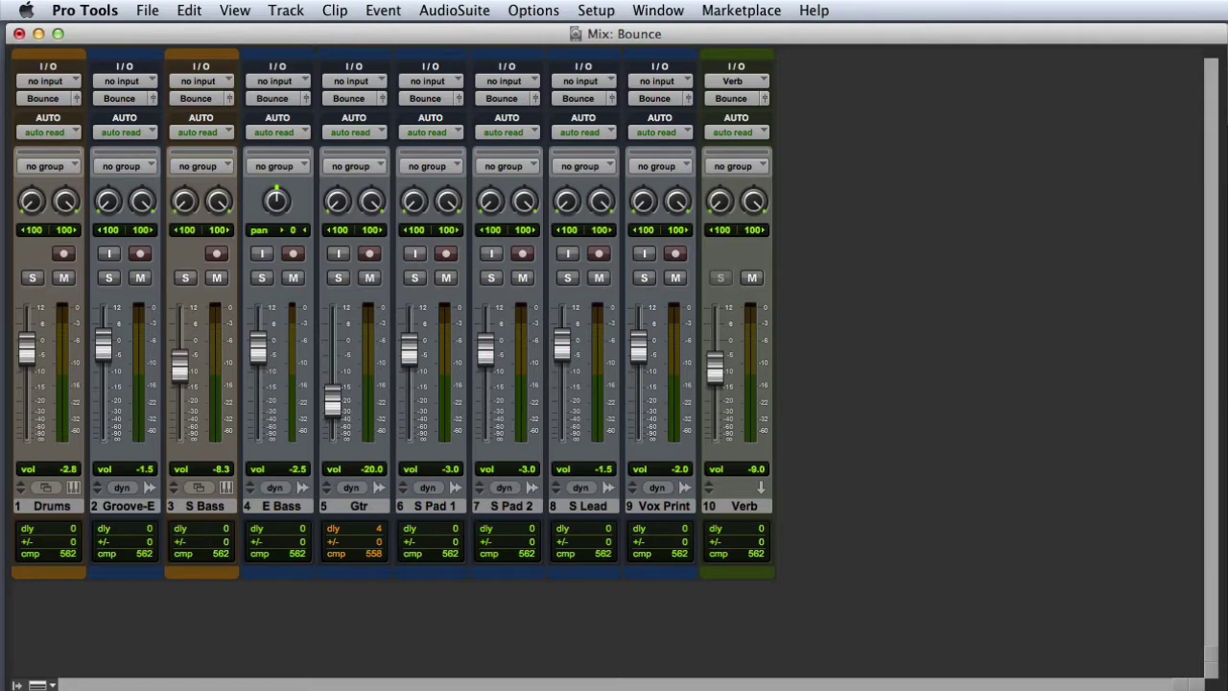
Step: Create one new stereo audio track
left_click(285, 11)
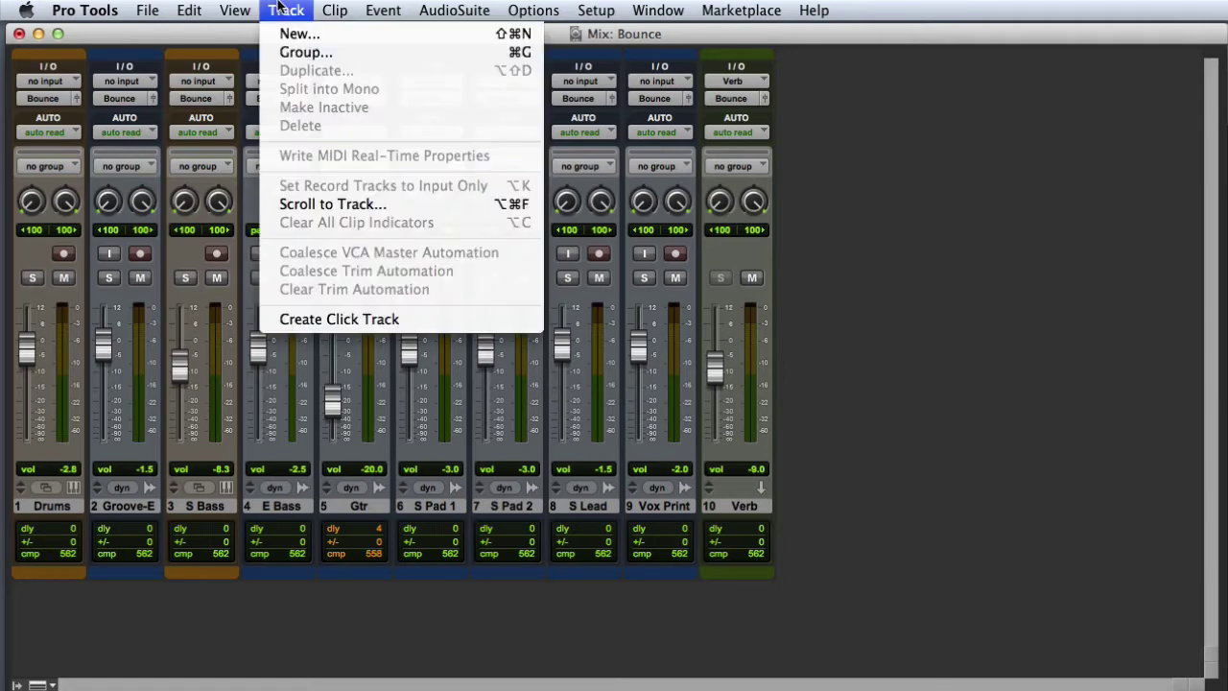
left_click(313, 34)
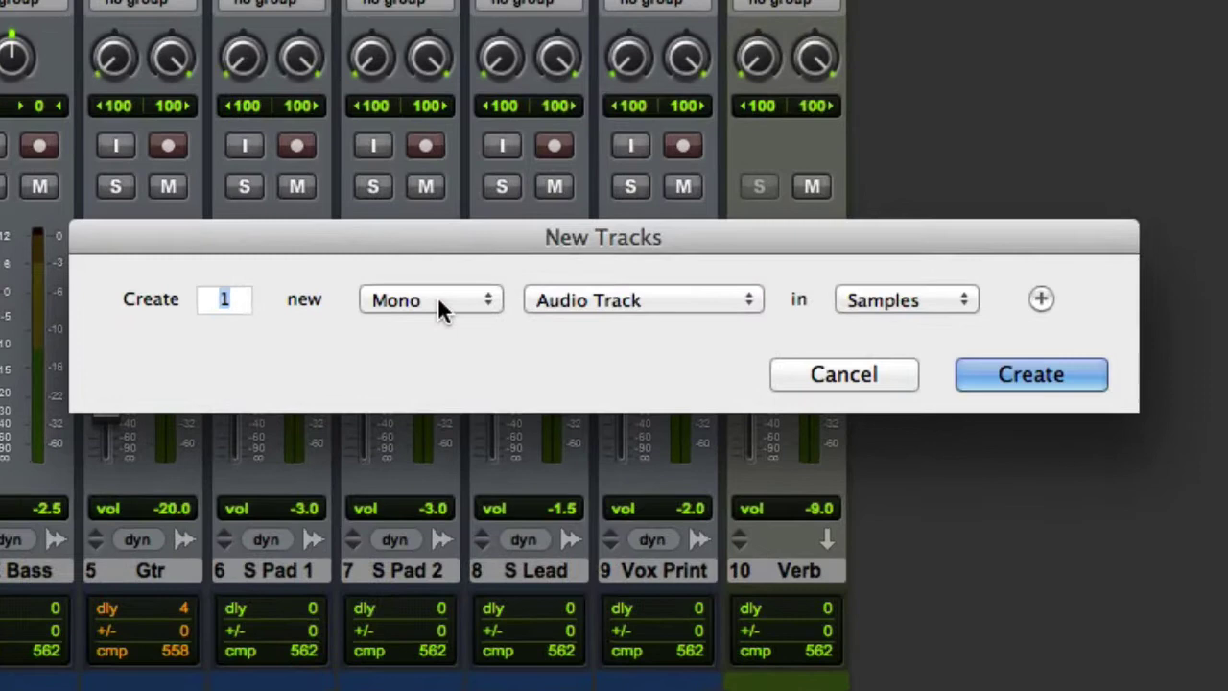
left_click(525, 344)
left_click(523, 361)
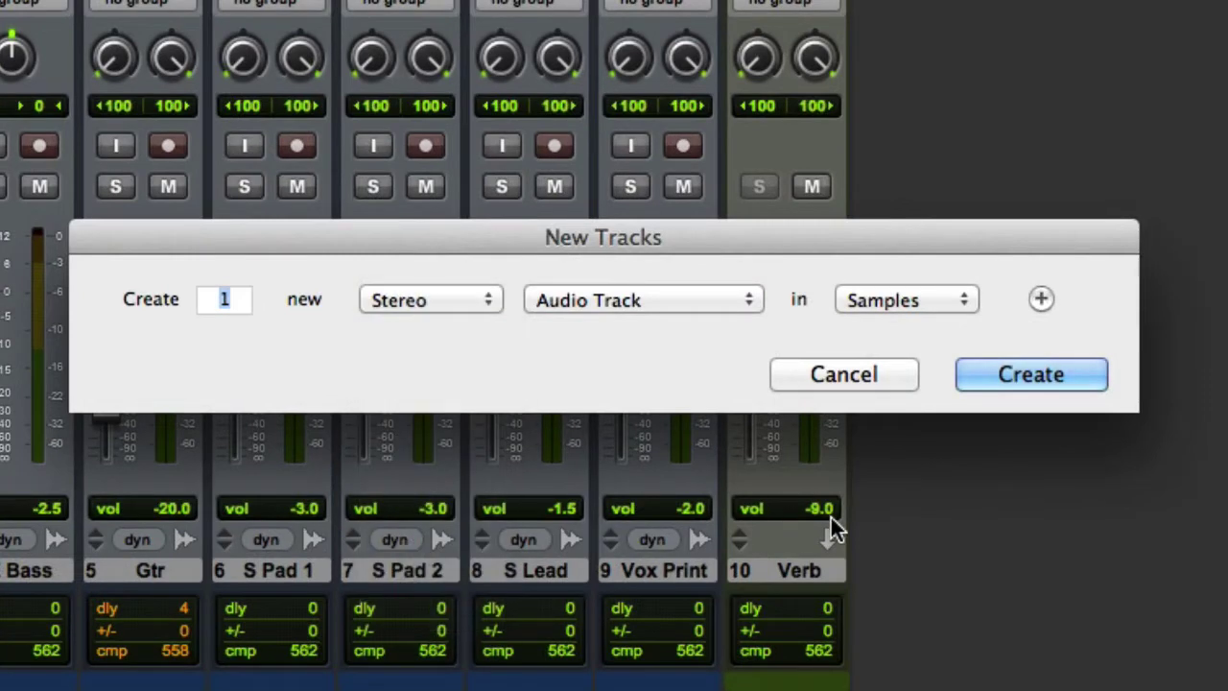
left_click(1013, 376)
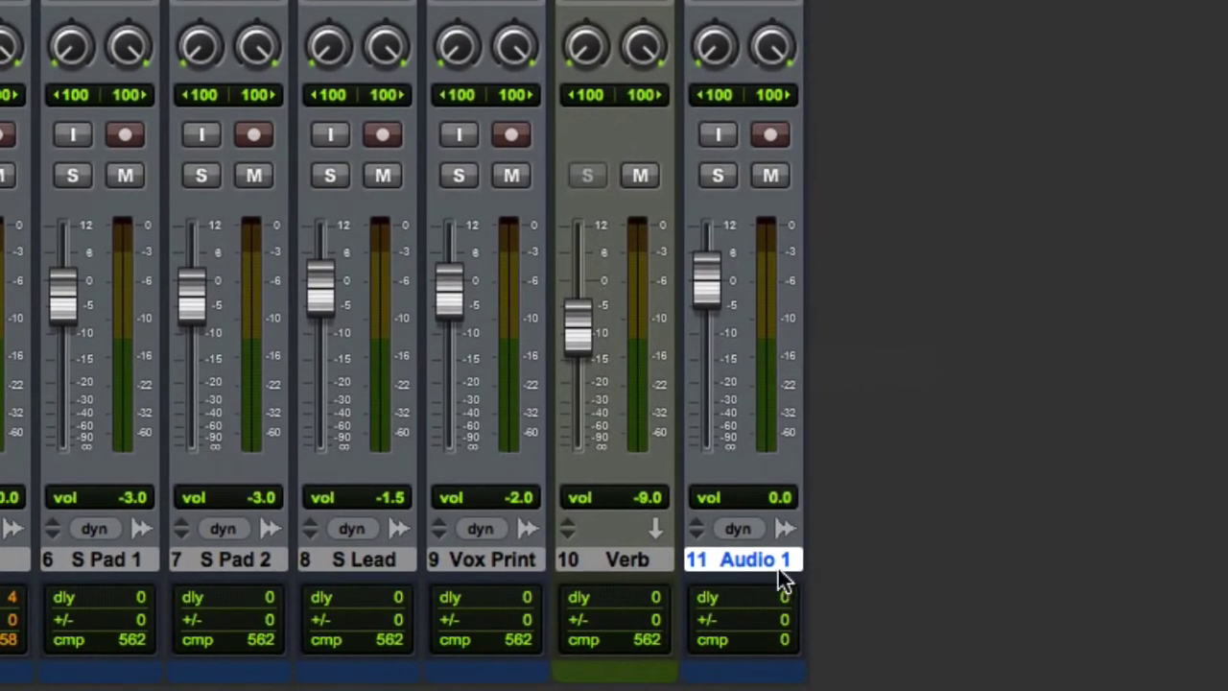
Step: Rename the new track Bounce and set its input to the Bounce (Stereo) bus
double_click(867, 564)
type("Bounce")
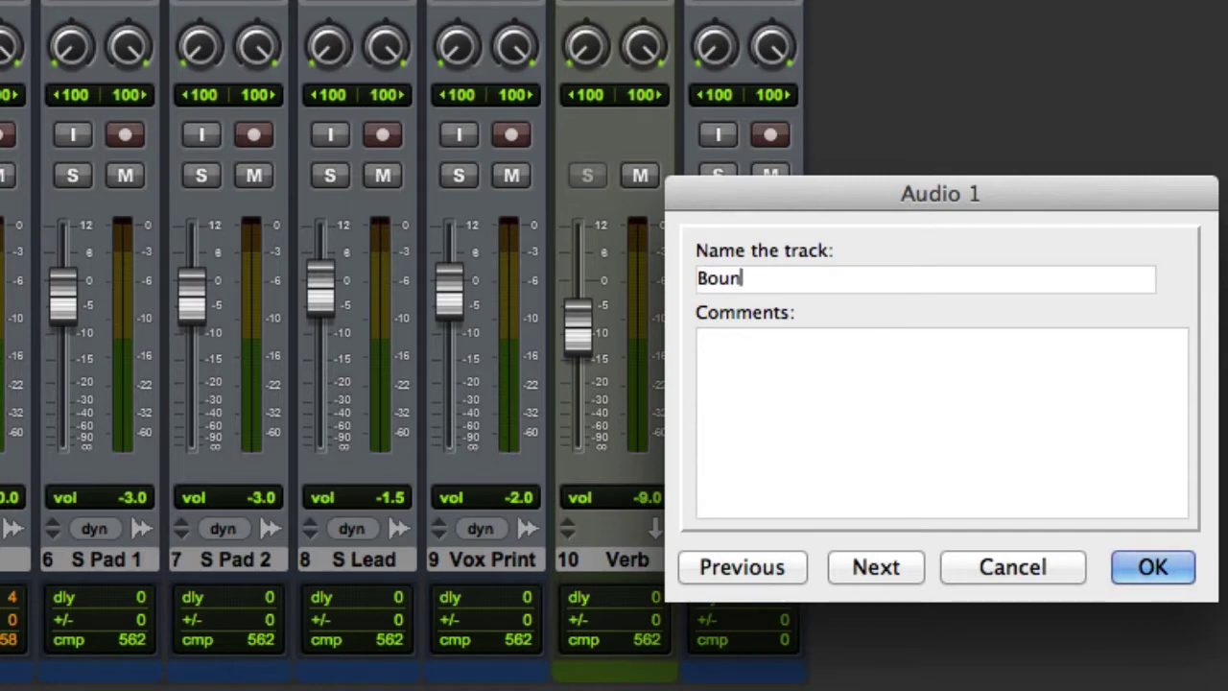
key("Return")
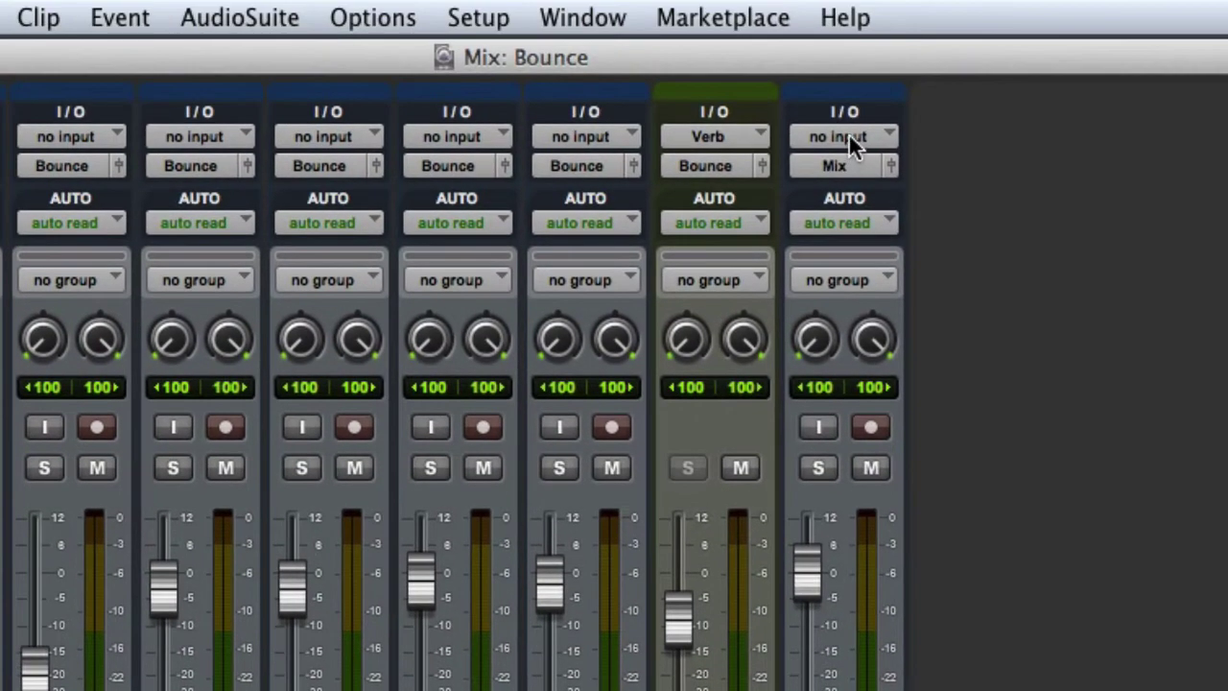
left_click(849, 136)
mouse_move(871, 213)
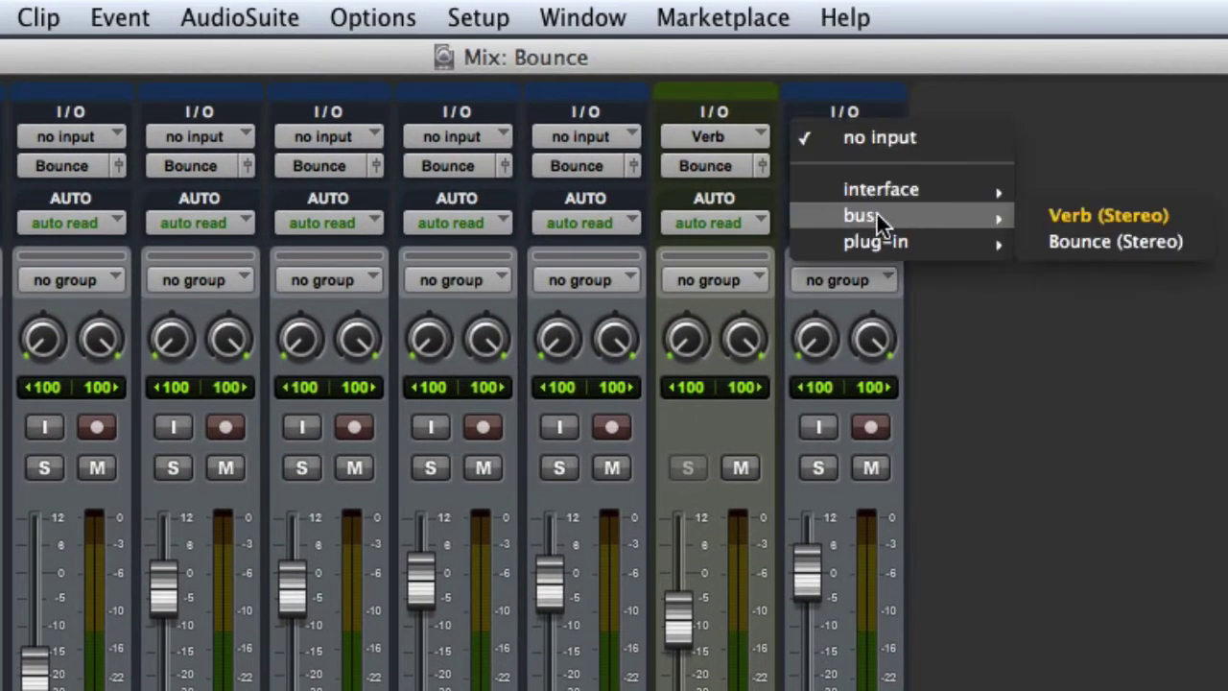
left_click(1105, 240)
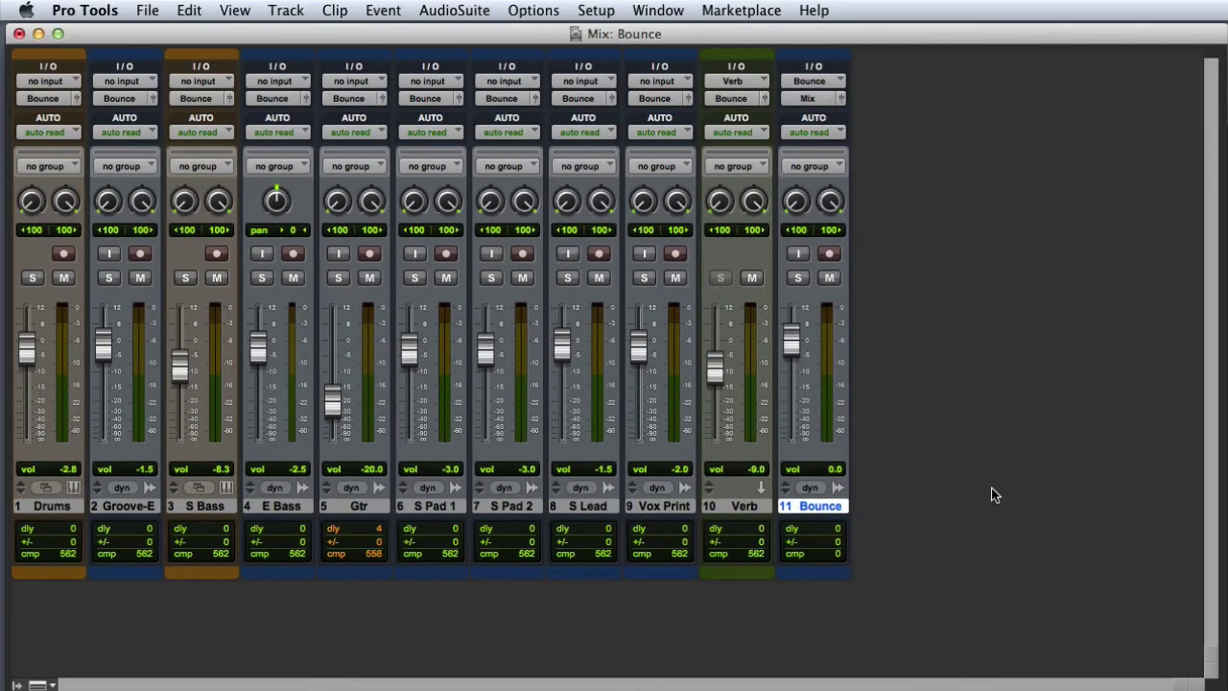
Step: In the Edit window, record-arm Bounce and record the mix from bar 1 to the end
key("super+equal")
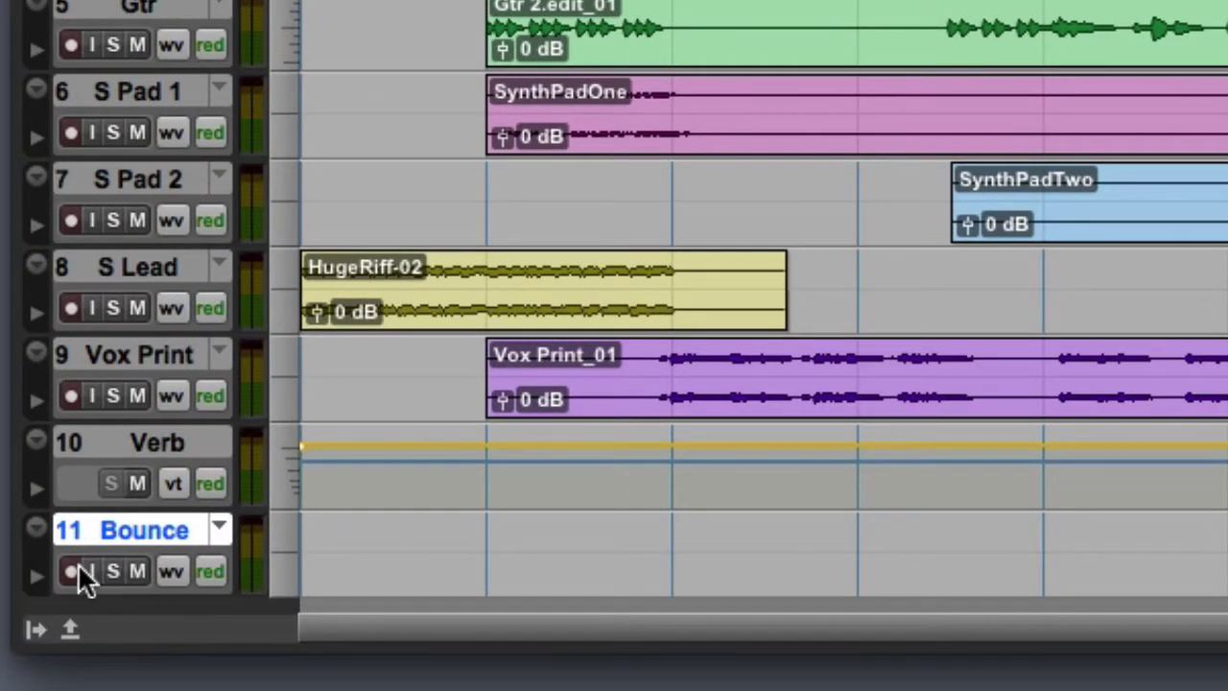
left_click(74, 569)
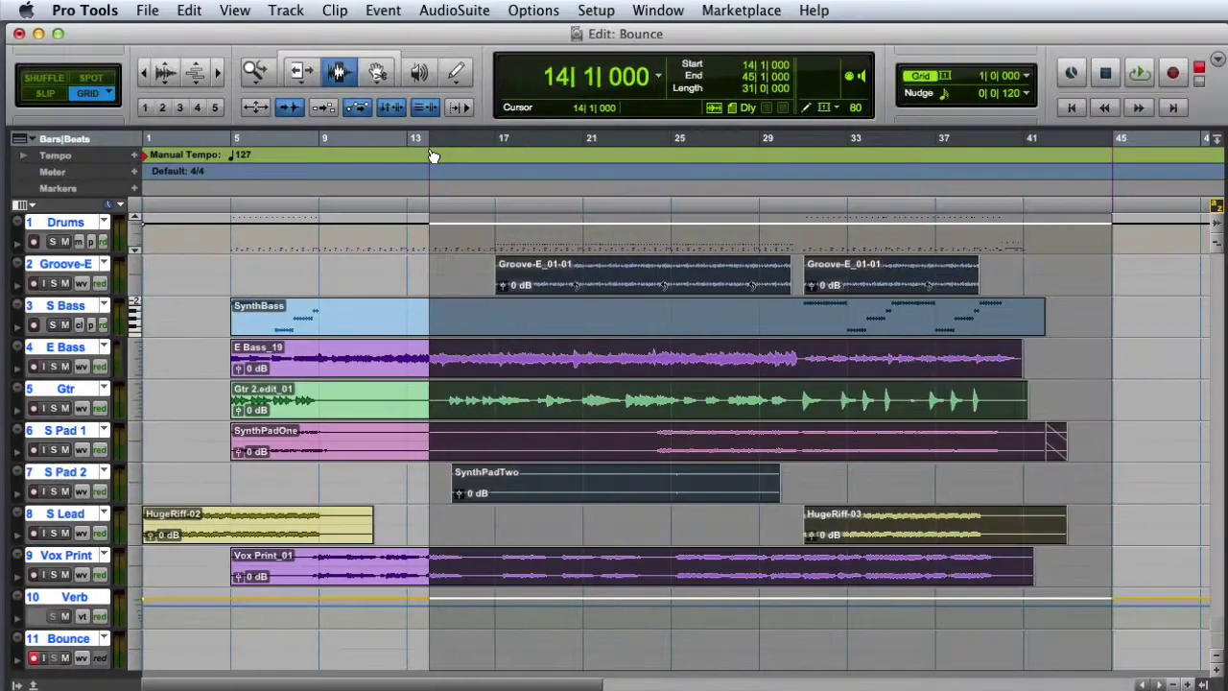
left_click_drag(433, 155, 144, 155)
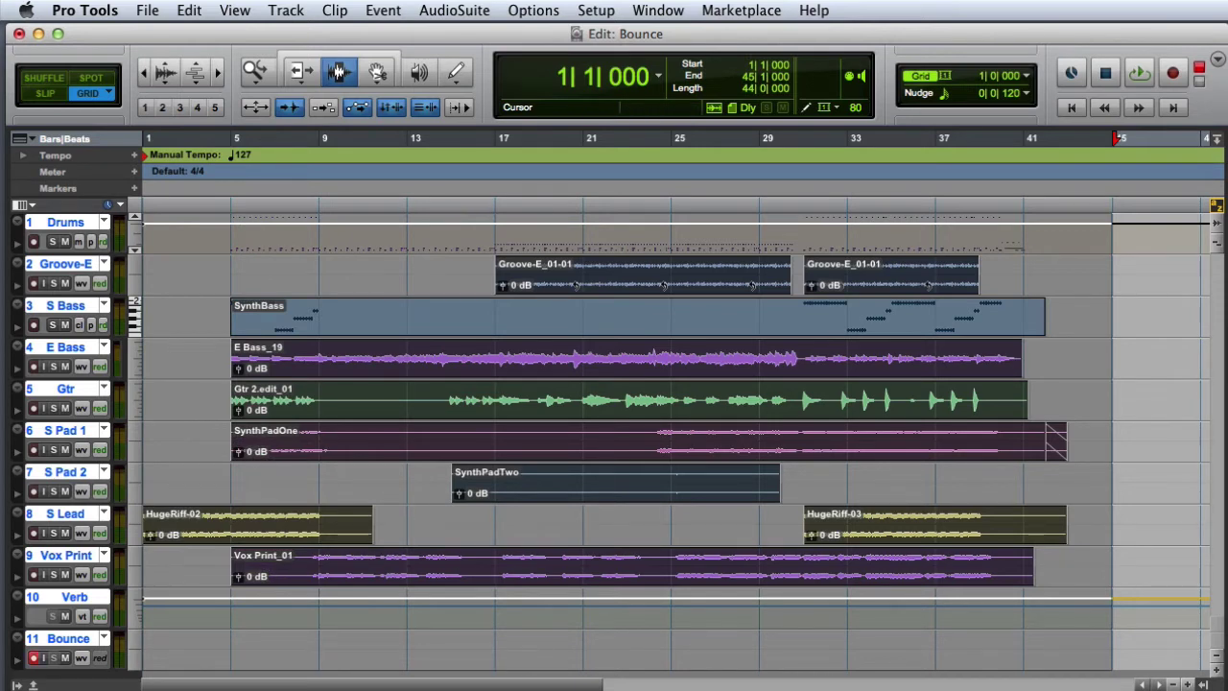
key("super+space")
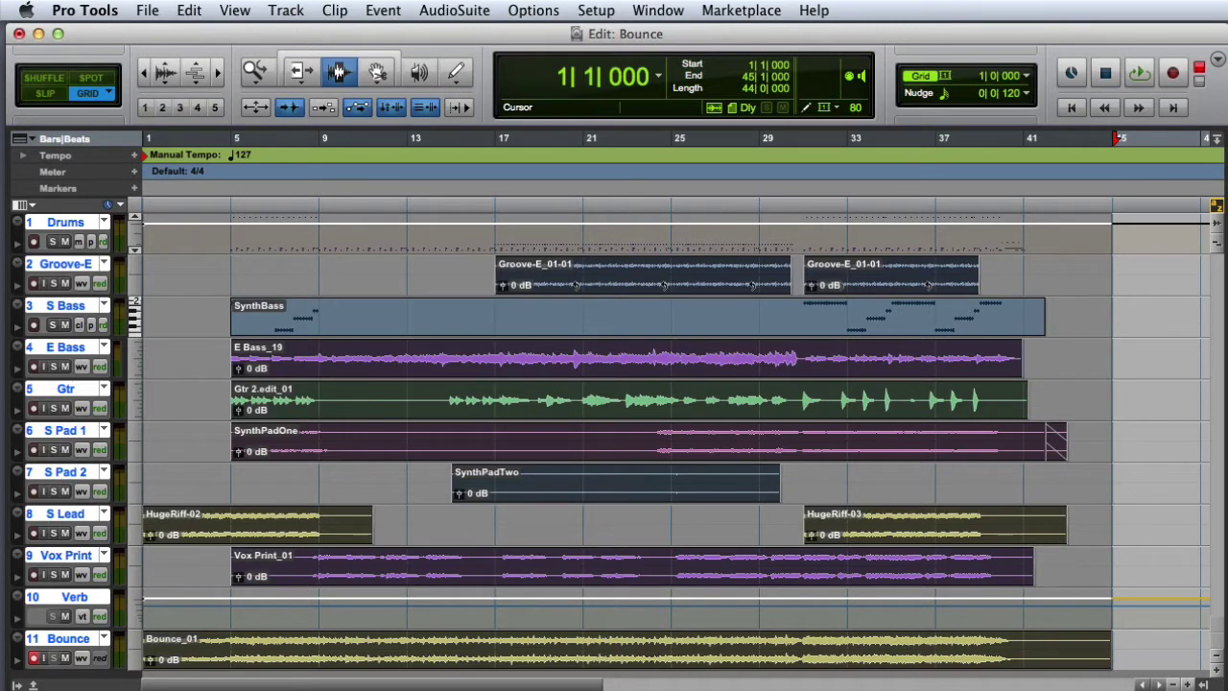
Step: Rename the recorded Bounce_01 clip to MyMix
left_click(377, 72)
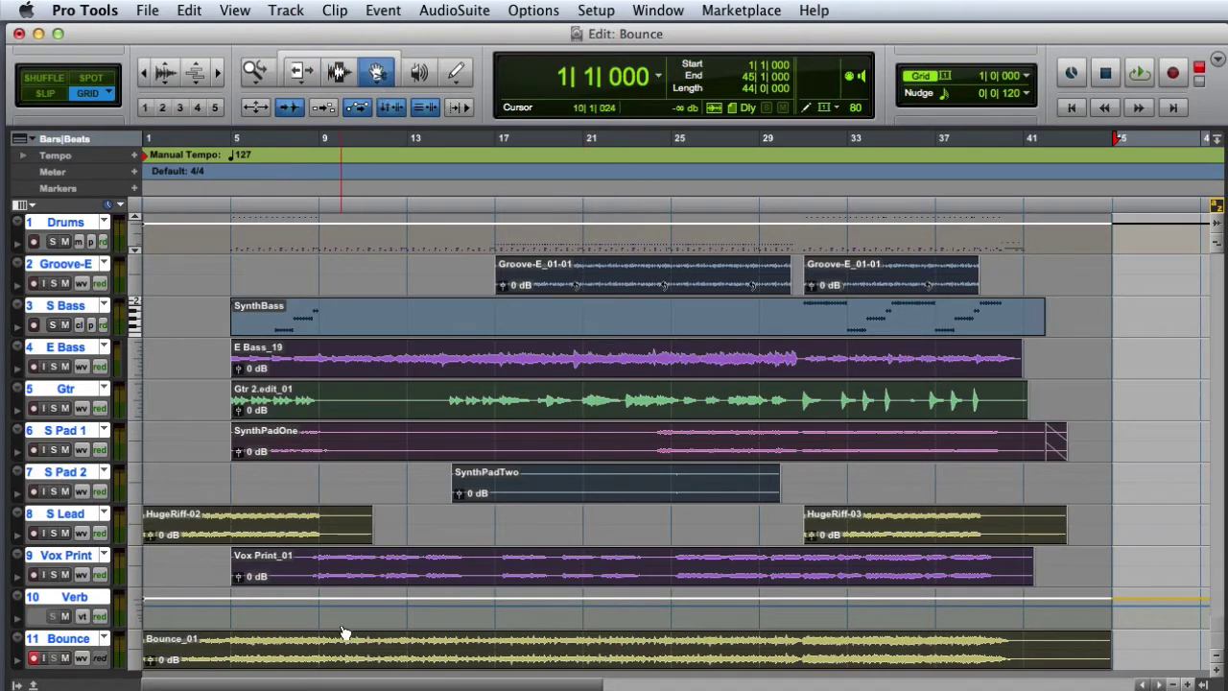
double_click(334, 646)
type("MyMix")
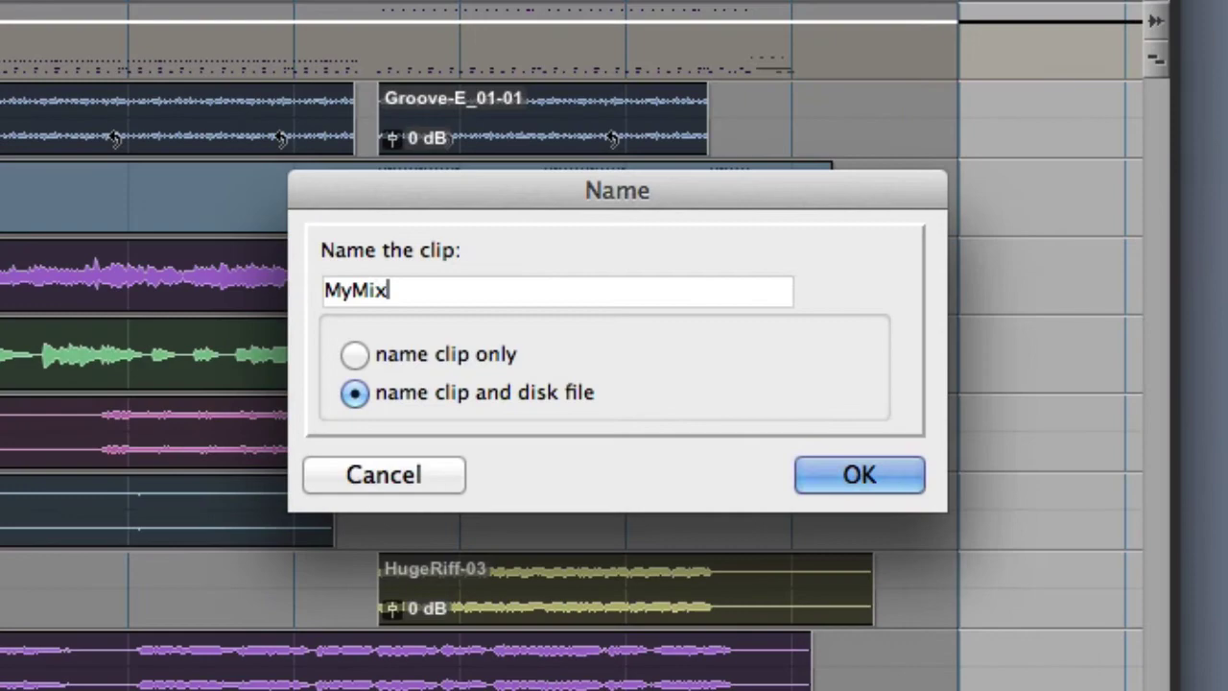
key("Return")
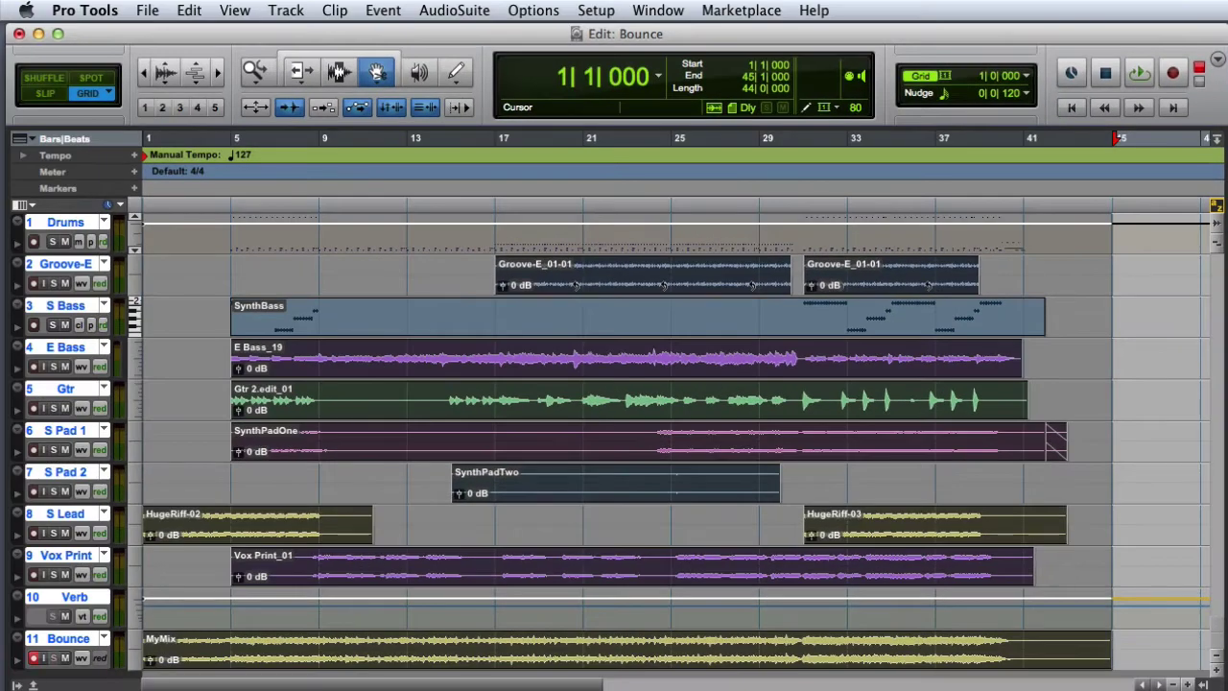
Step: Open the Export Selected dialog for the clip and cancel it without exporting
key("super+shift+k")
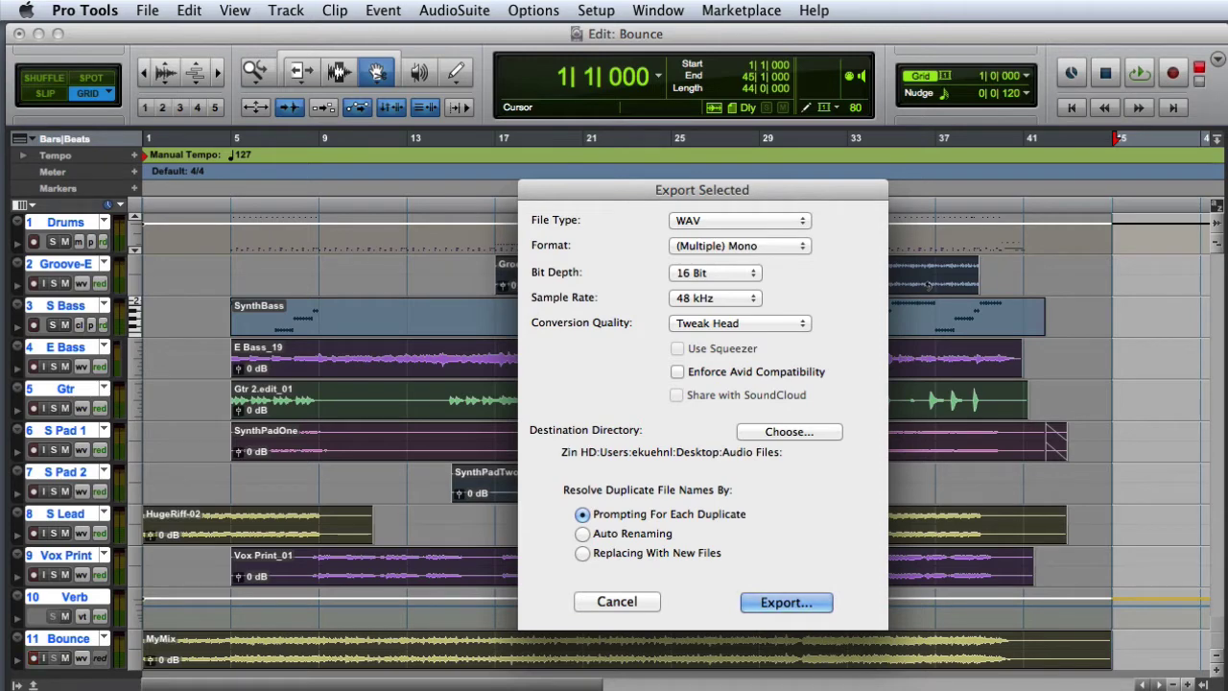
key("Return")
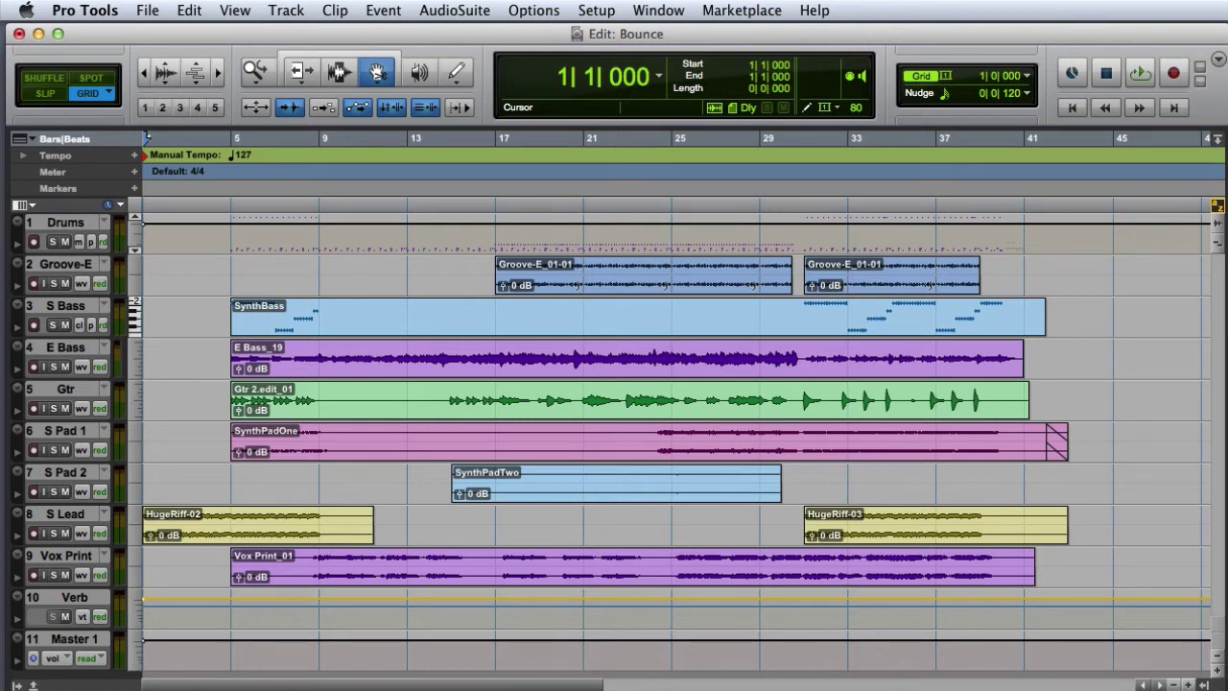
Step: Open Bounce to Disk with Mix (Stereo) as the source and WAV as the file type
left_click(161, 10)
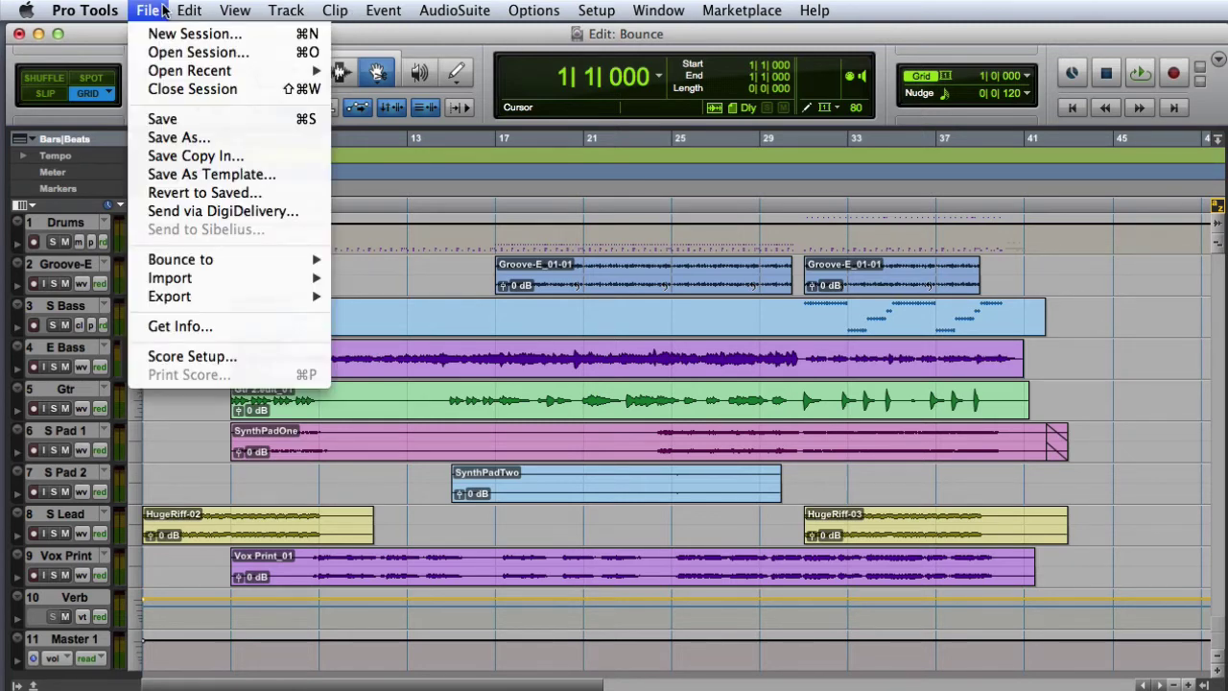
mouse_move(266, 259)
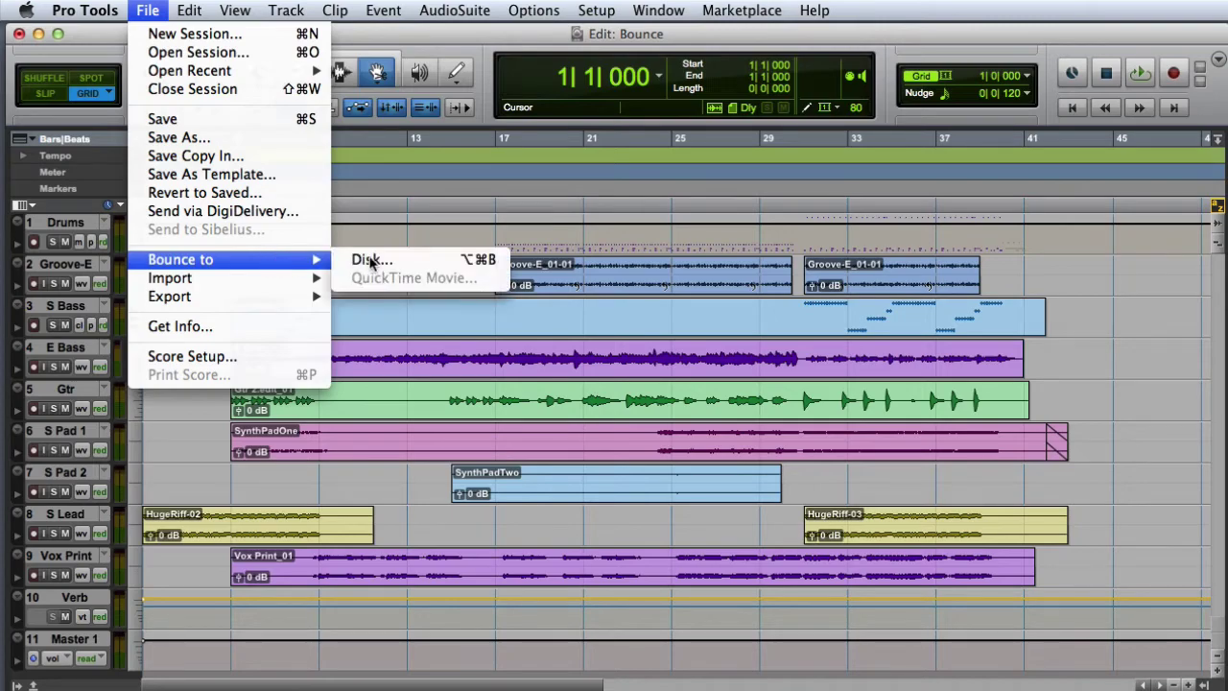
left_click(417, 261)
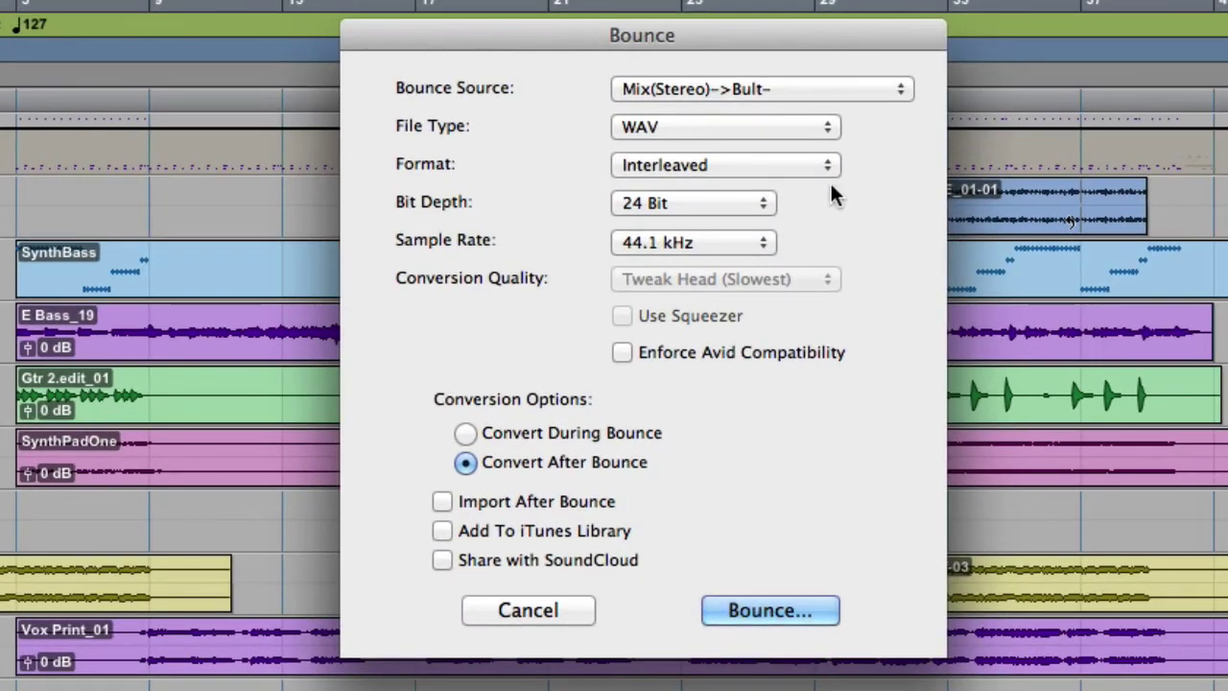
left_click(759, 89)
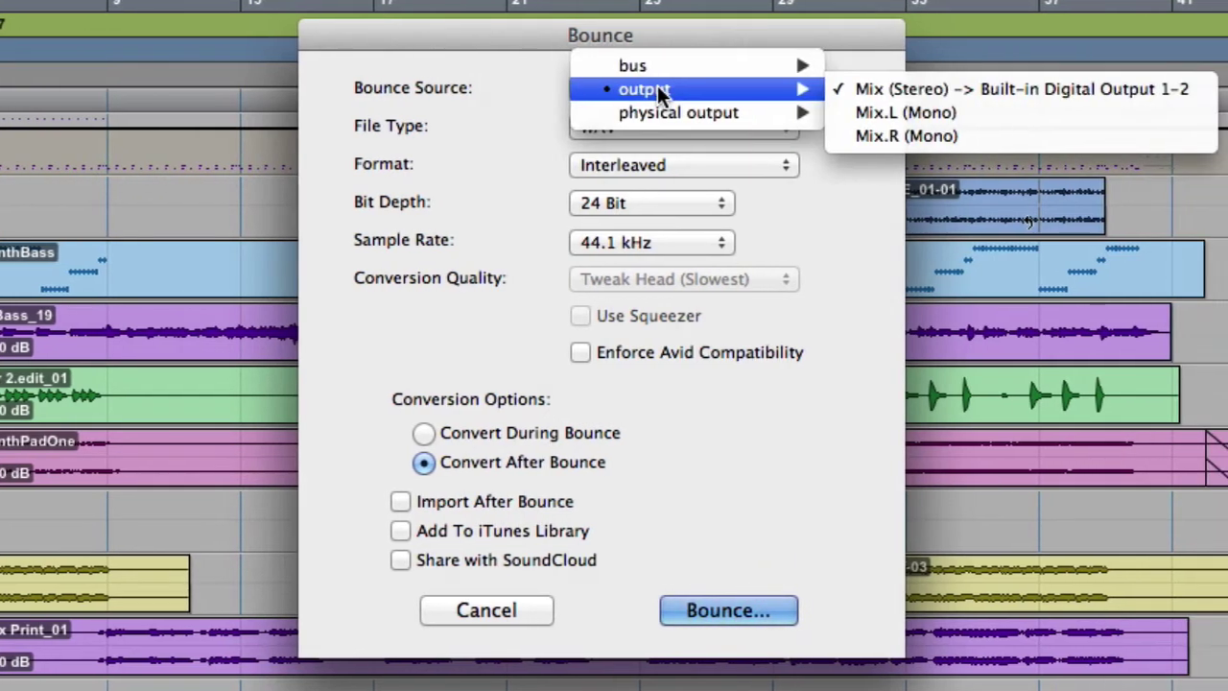
left_click(928, 88)
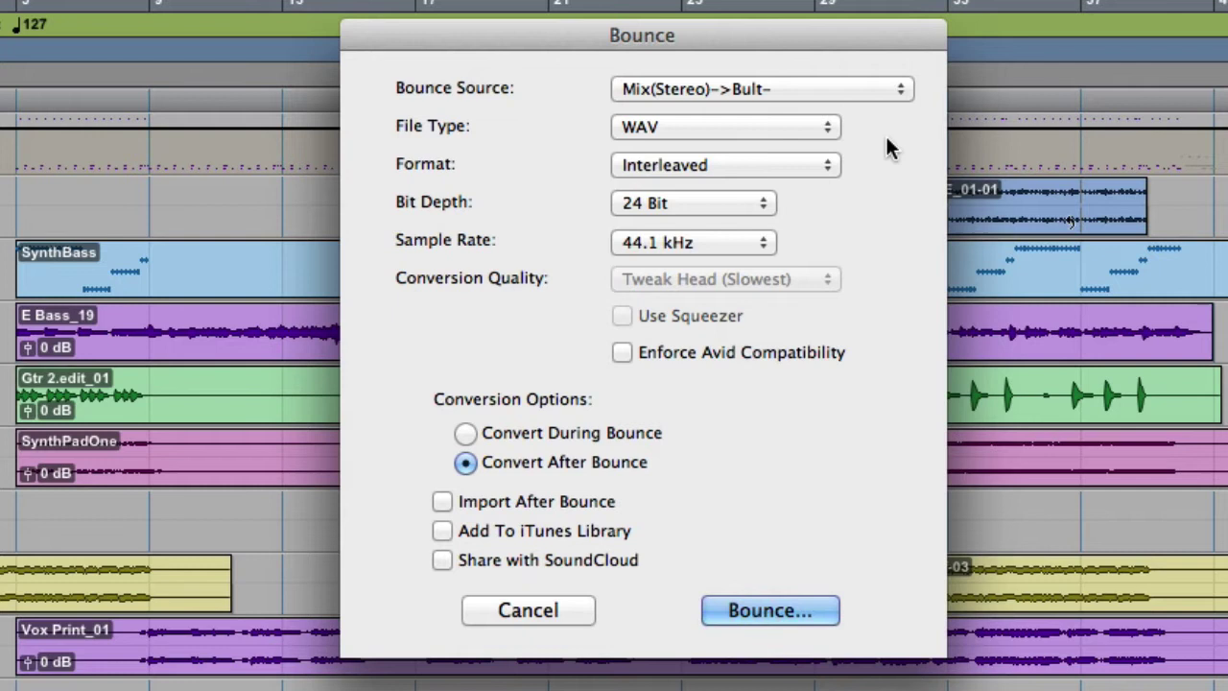
left_click(774, 128)
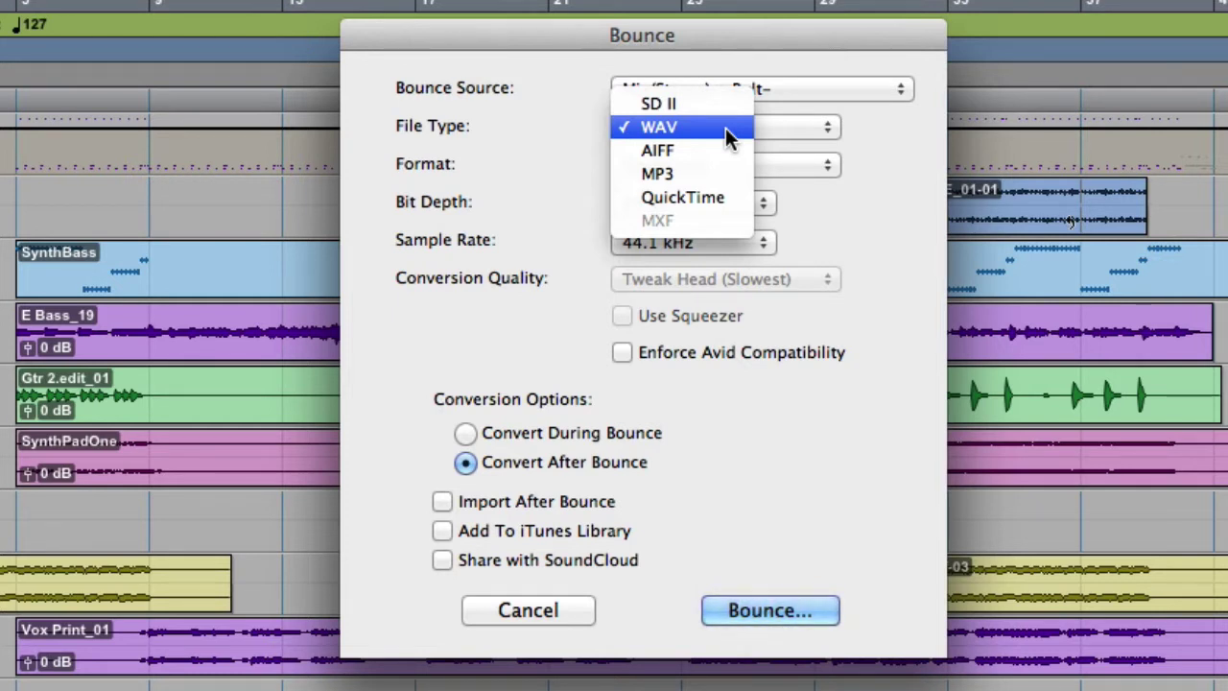
left_click(925, 183)
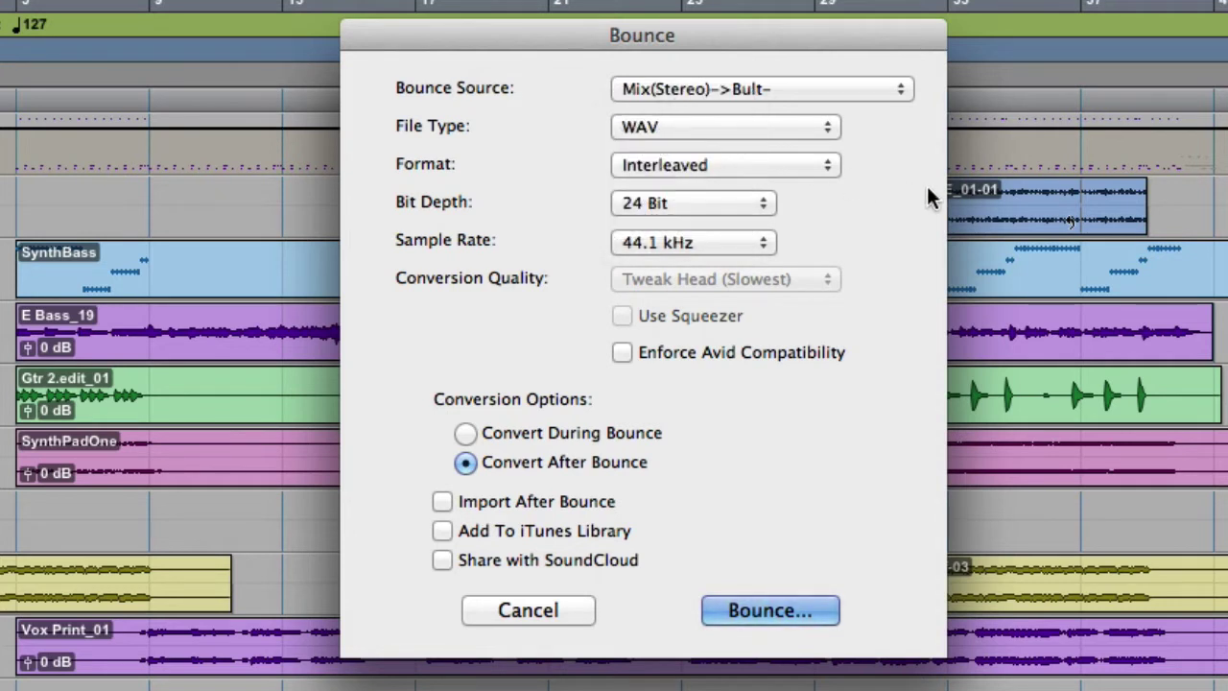
left_click(792, 166)
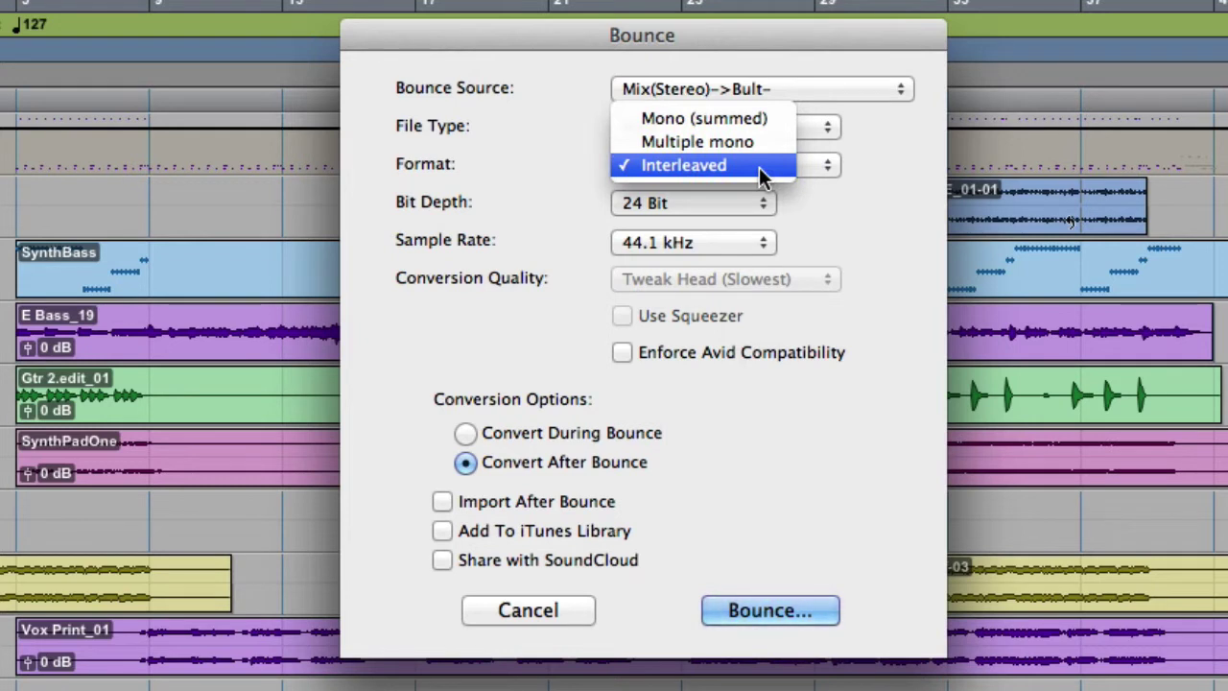
left_click(759, 167)
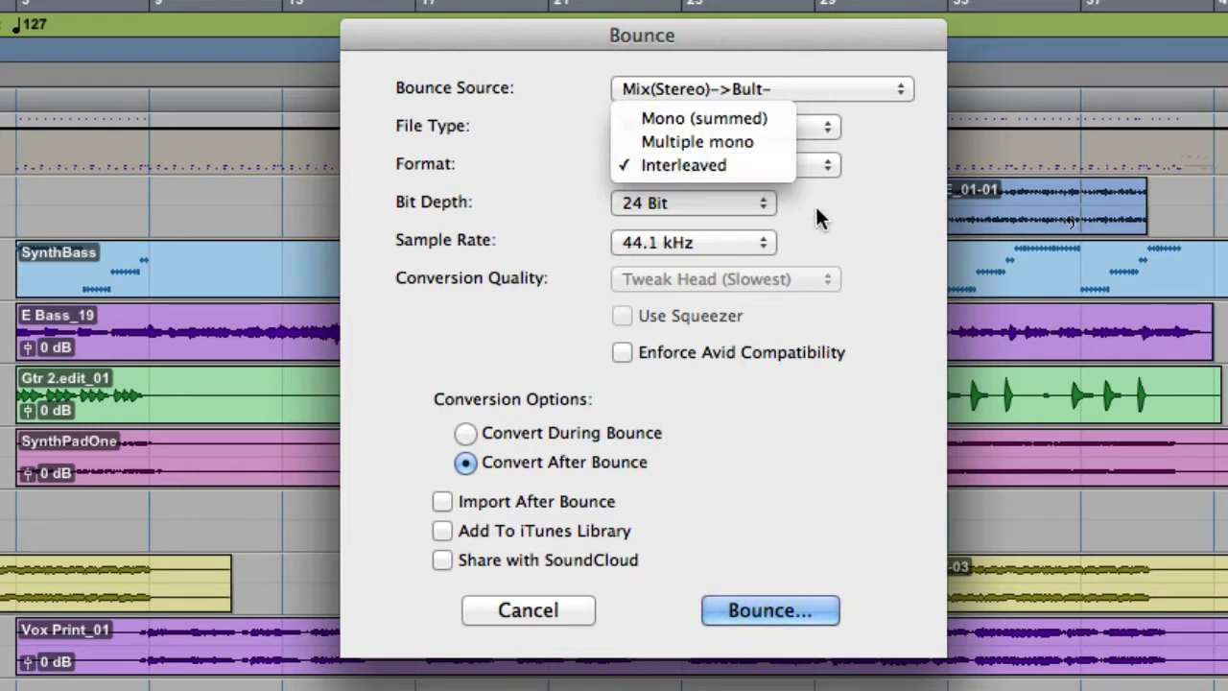
left_click(724, 203)
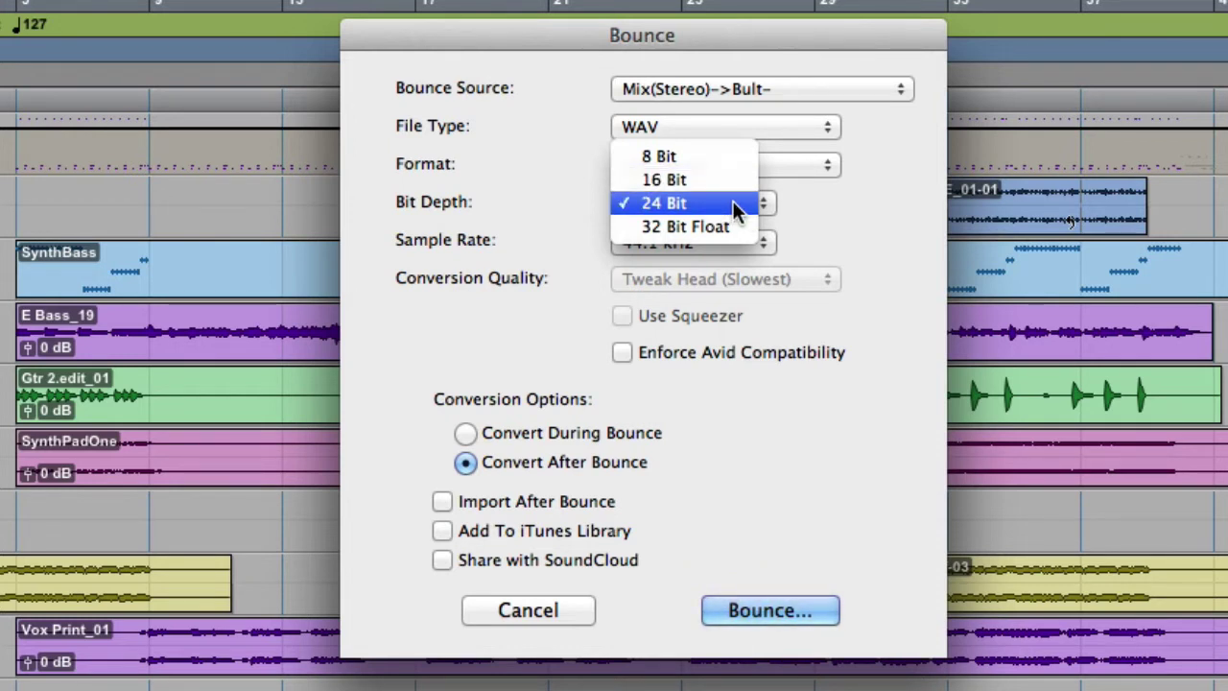
left_click(733, 203)
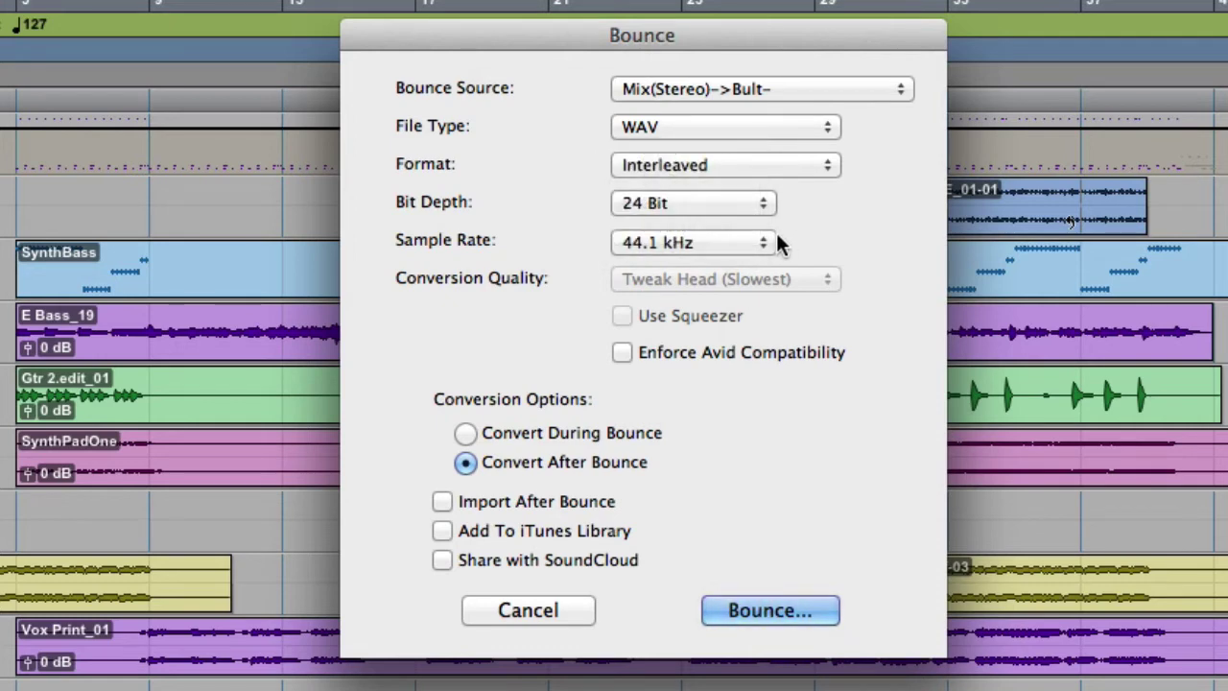
left_click(724, 245)
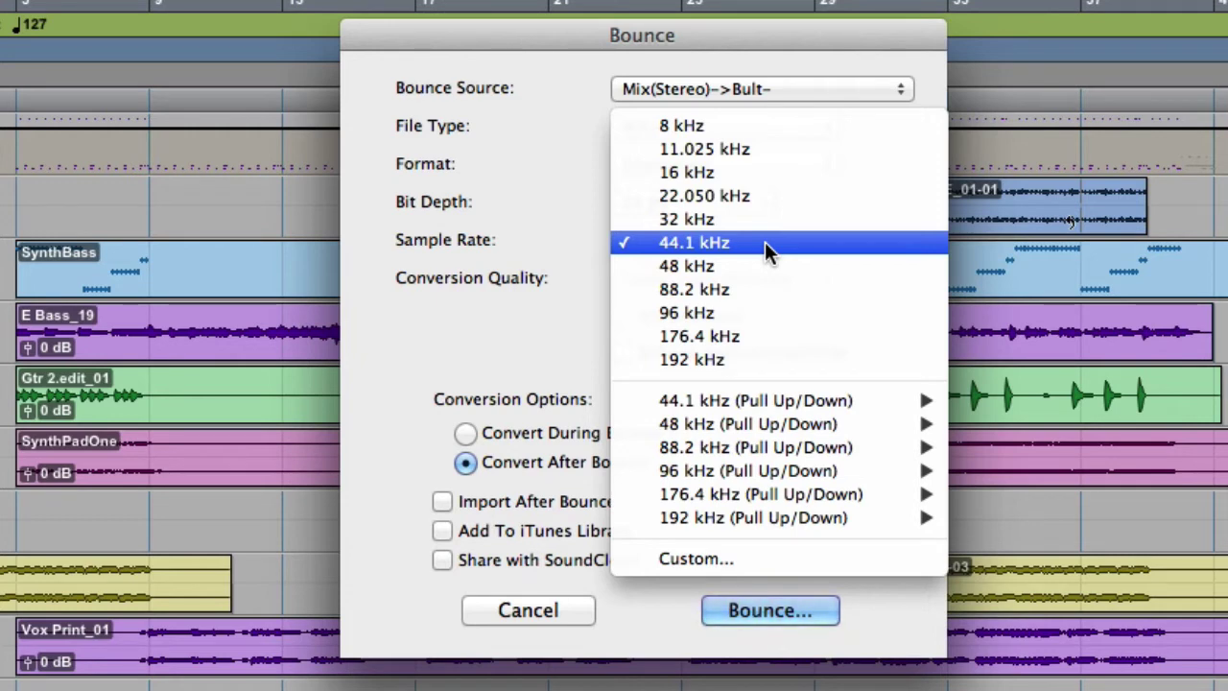
Step: Try a 48 kHz sample rate with Tweak Head (Slowest) conversion quality
left_click(765, 242)
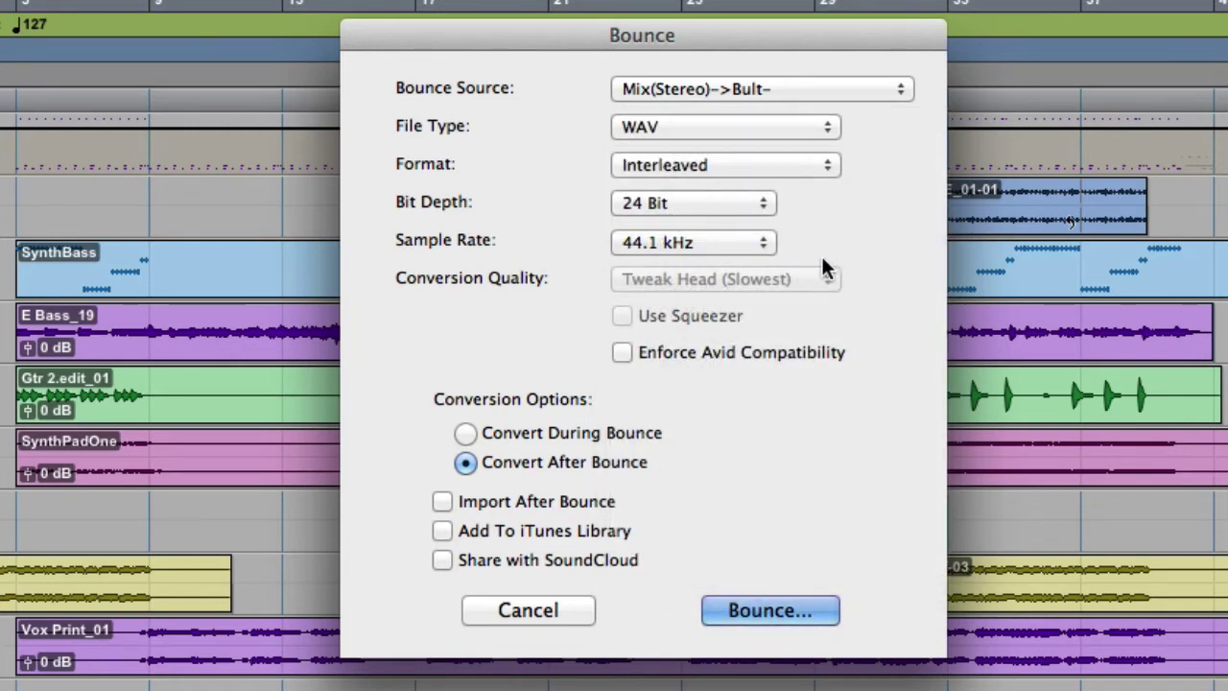
left_click(728, 247)
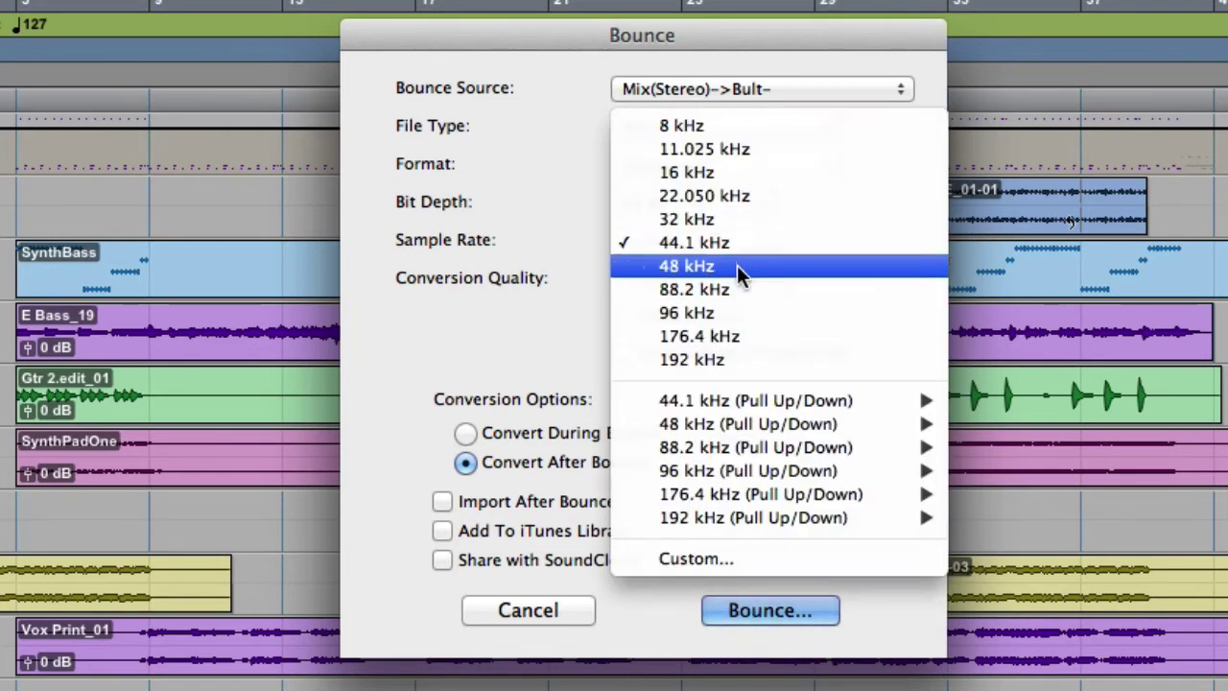
left_click(736, 265)
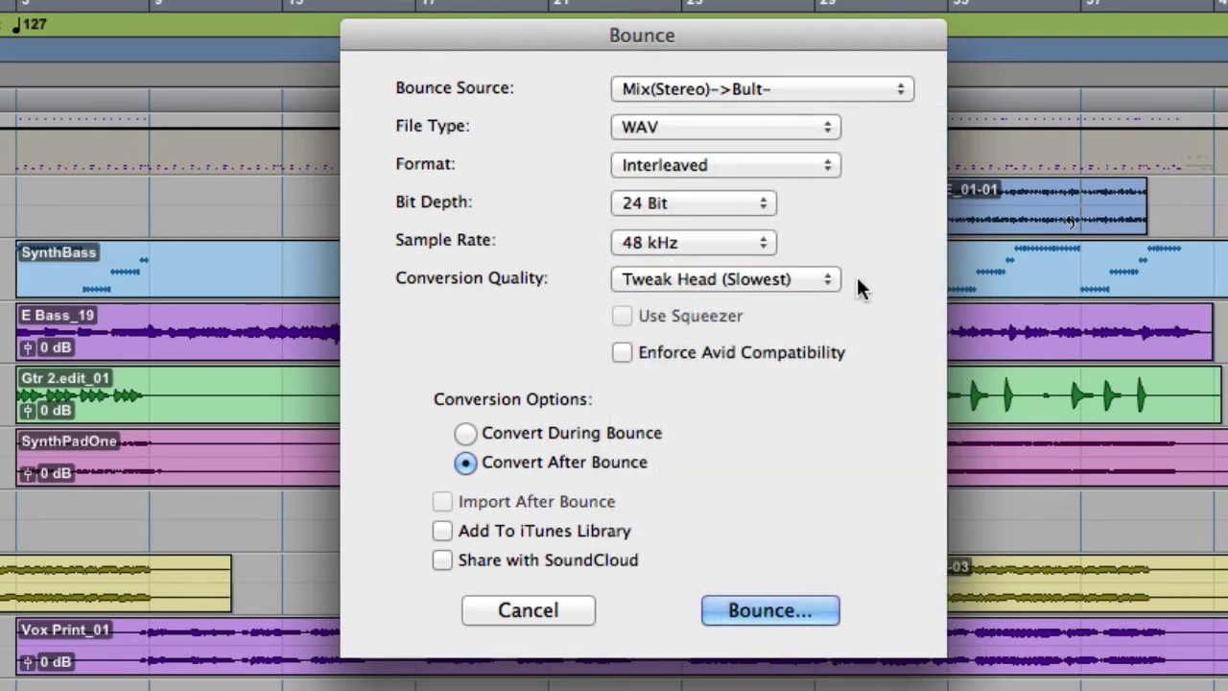
left_click(809, 282)
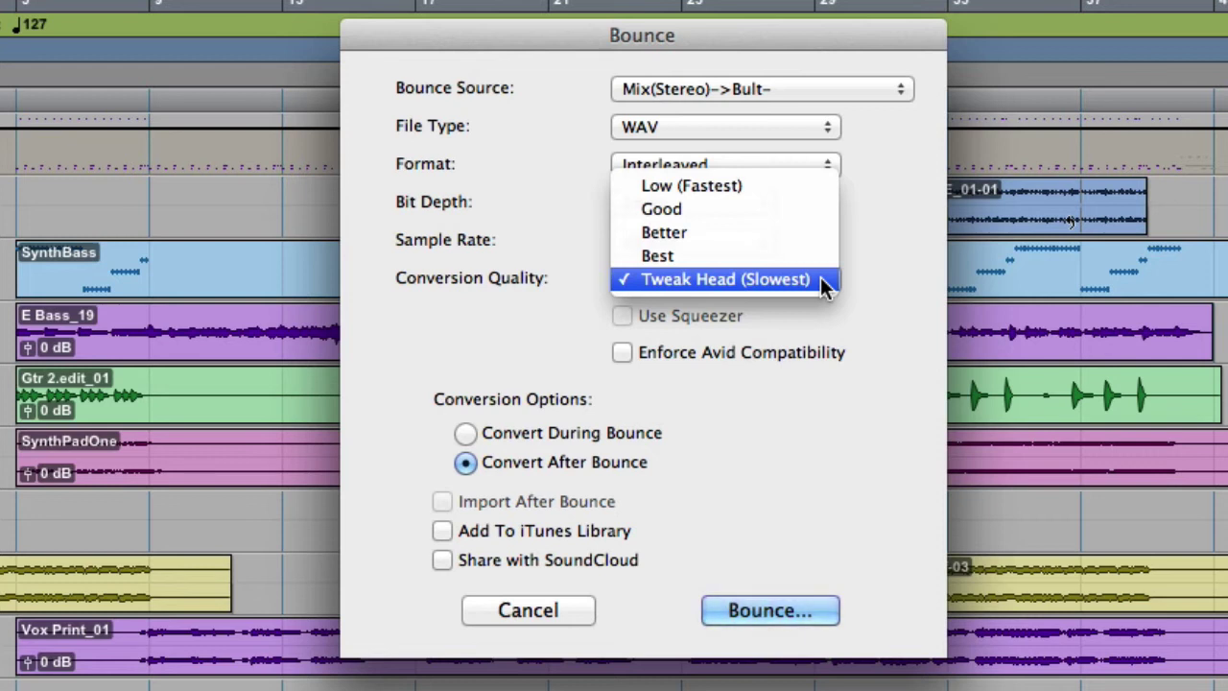
left_click(821, 279)
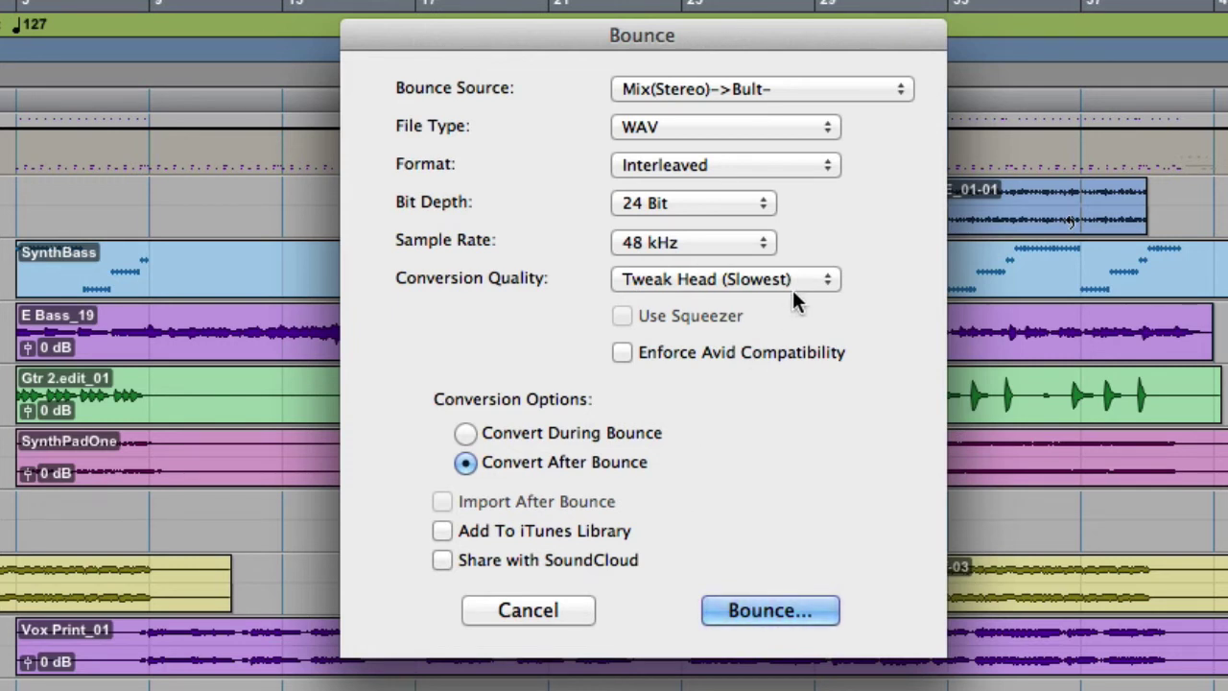
Step: Revert the sample rate to 44.1 kHz and enable Import After Bounce
left_click(720, 244)
left_click(729, 220)
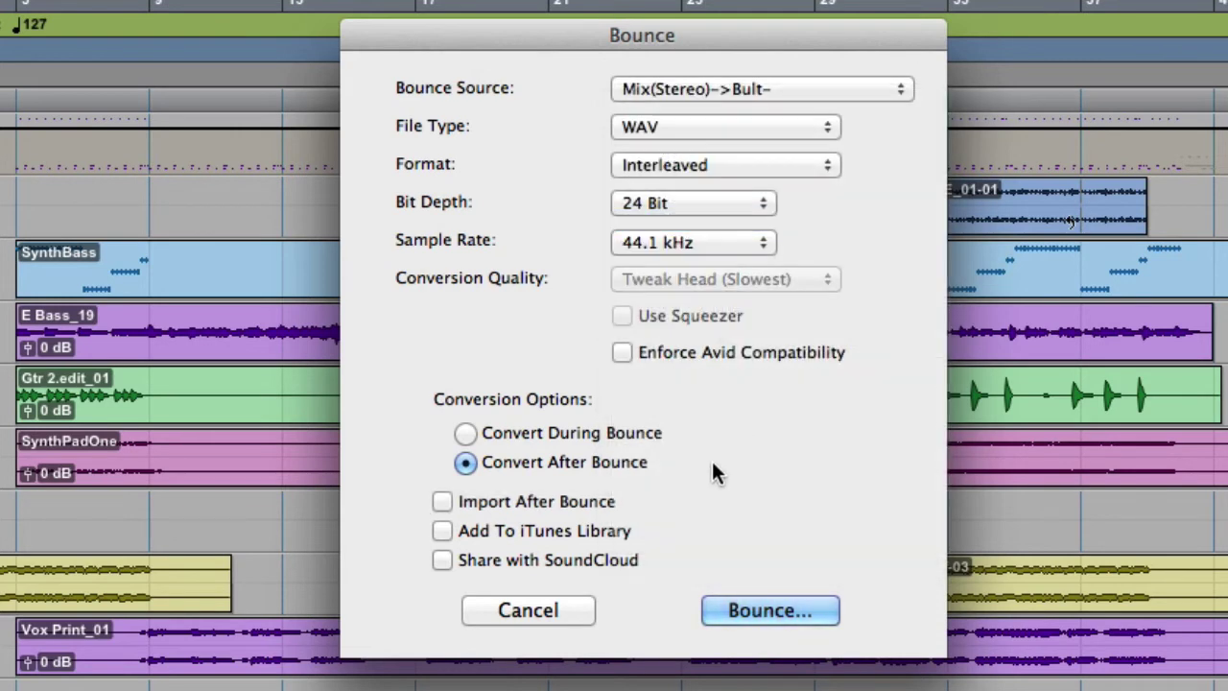
left_click(442, 503)
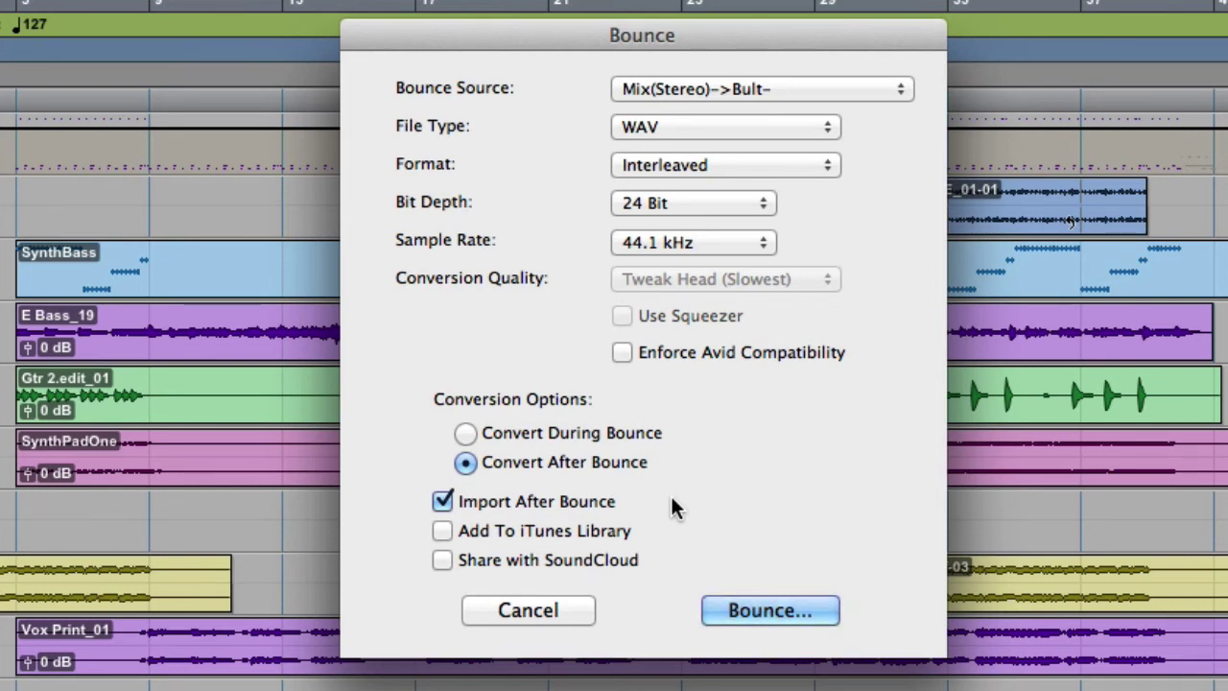
Step: Bounce the mix to disk, saving the file as MyMix
left_click(788, 612)
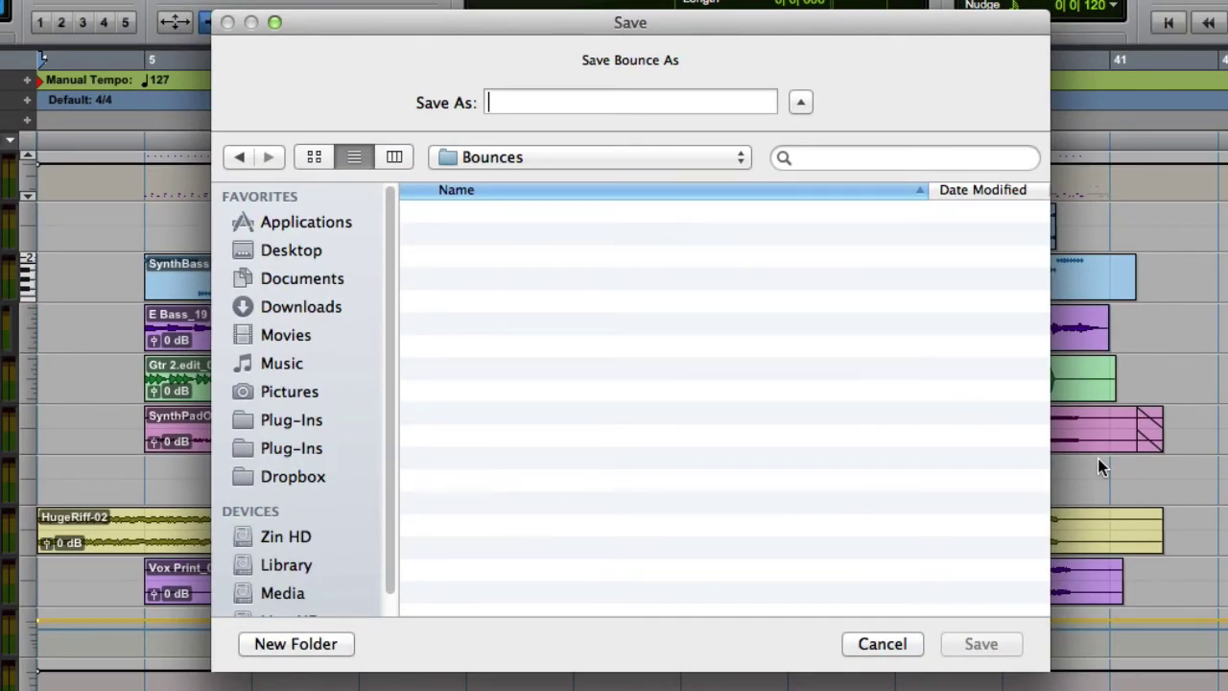
type("MyMix")
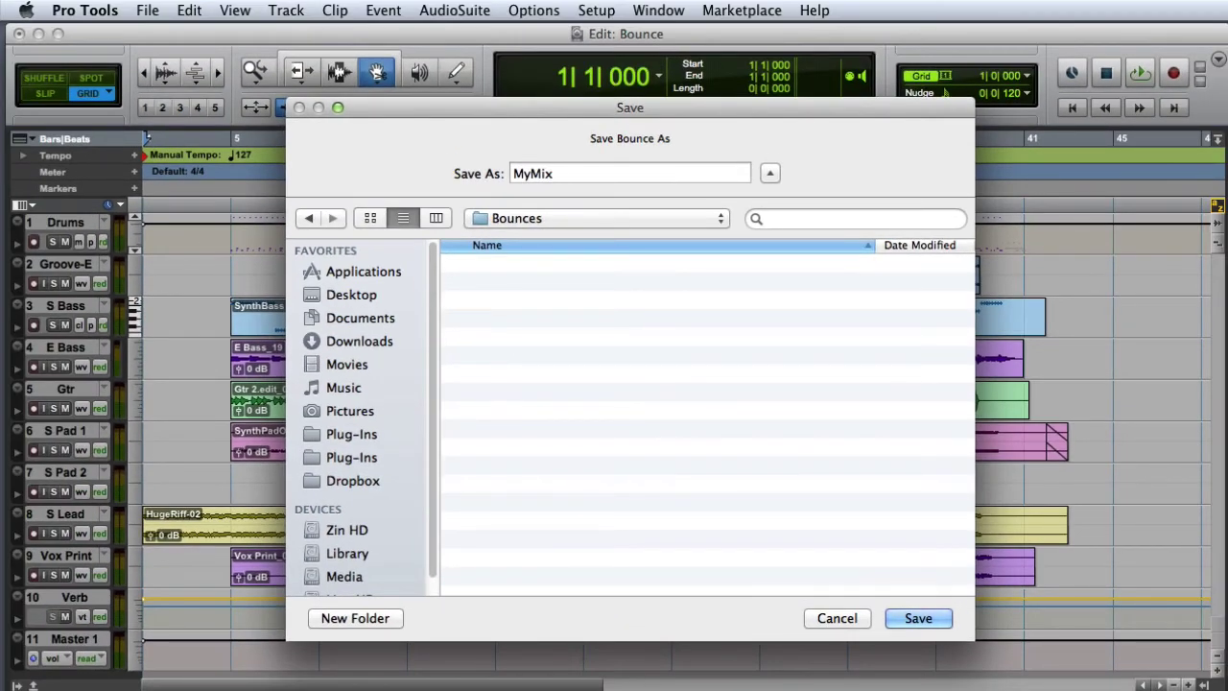
key("Return")
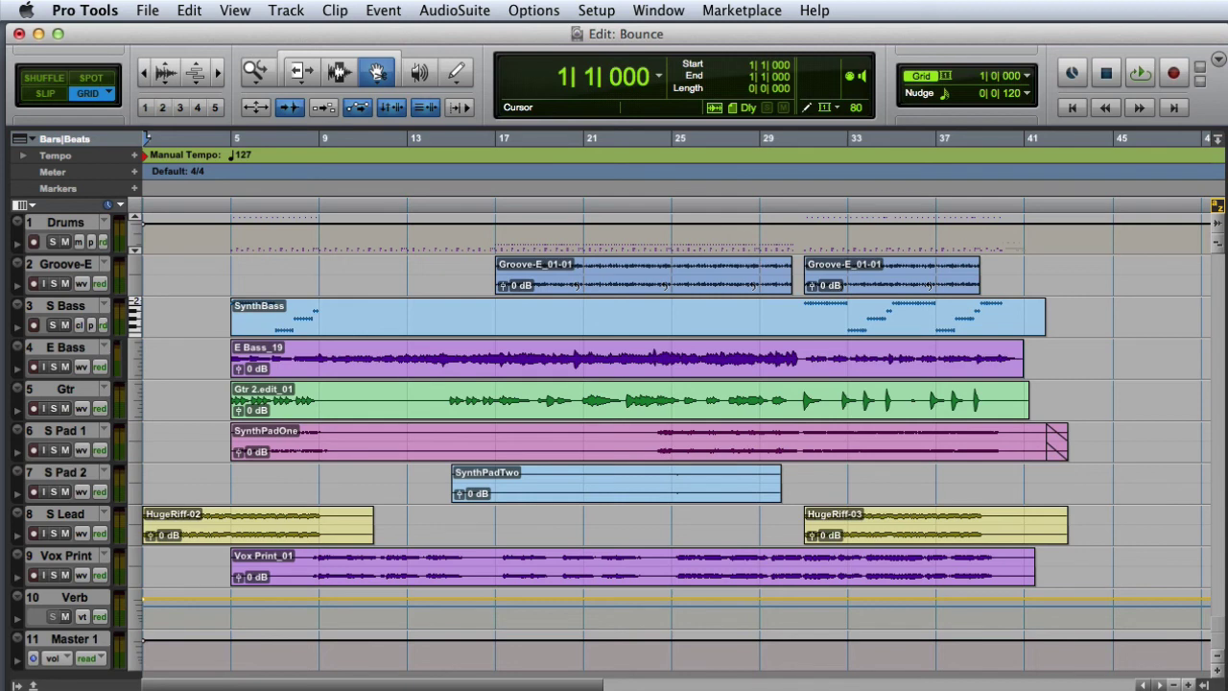
Step: Select every track across the whole song, from bar 1 to bar 45
left_click_drag(1113, 142, 146, 172)
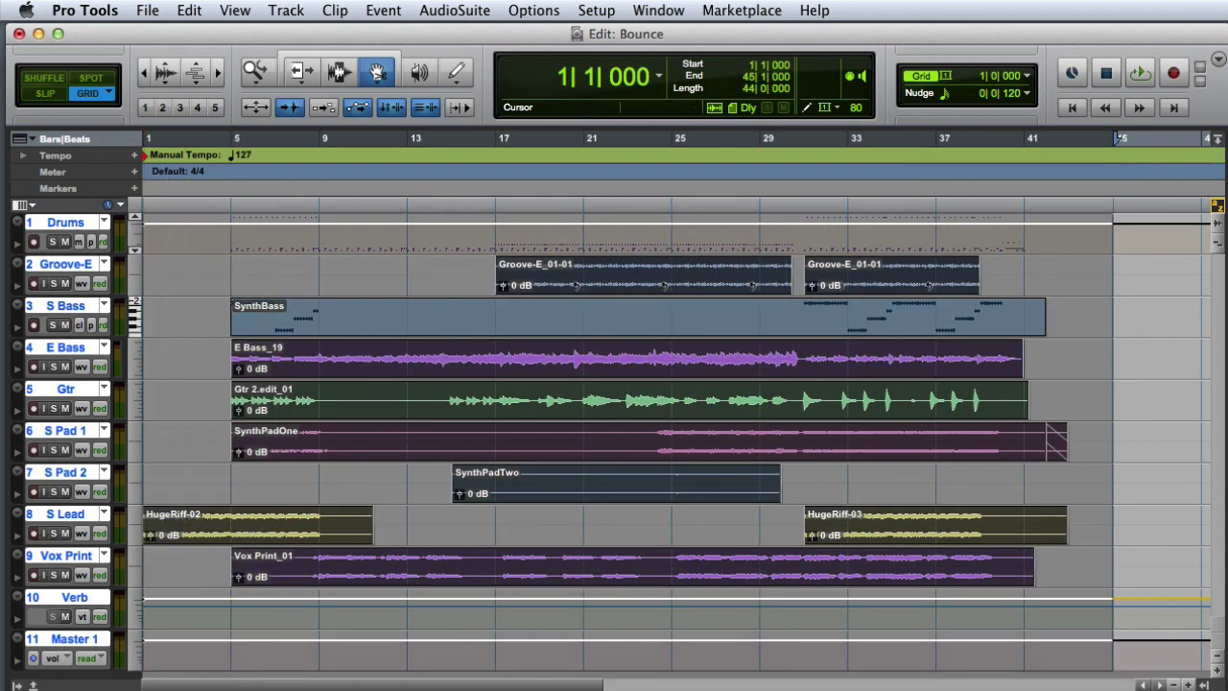